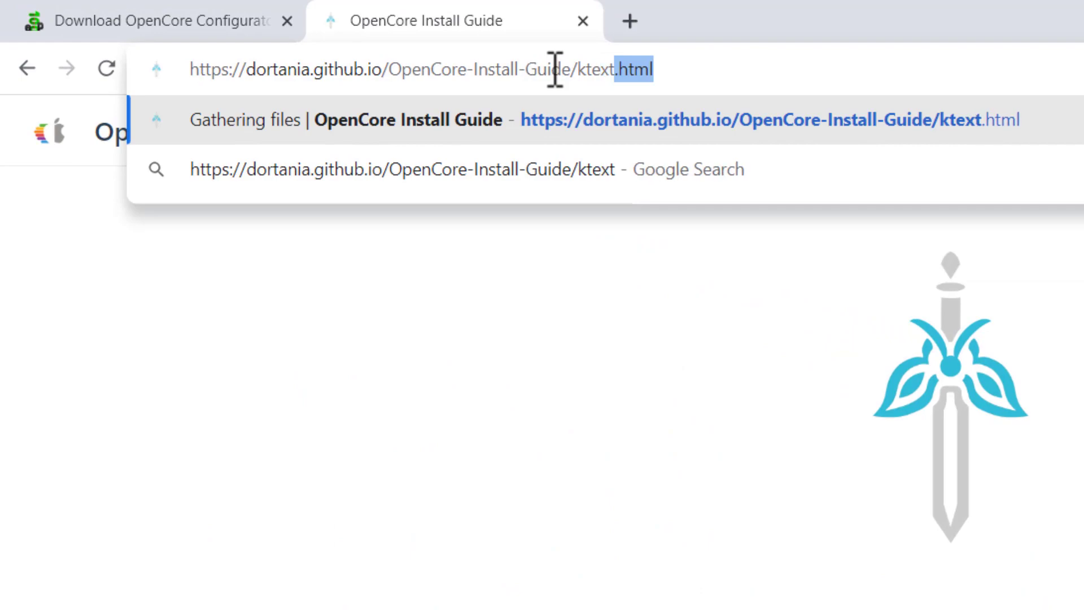
- Open dortania.github.io/OpenCore-Install-Guide/ktext.html and go to the WiFi and Bluetooth section of Gathering files
key("Right")
key("Return")
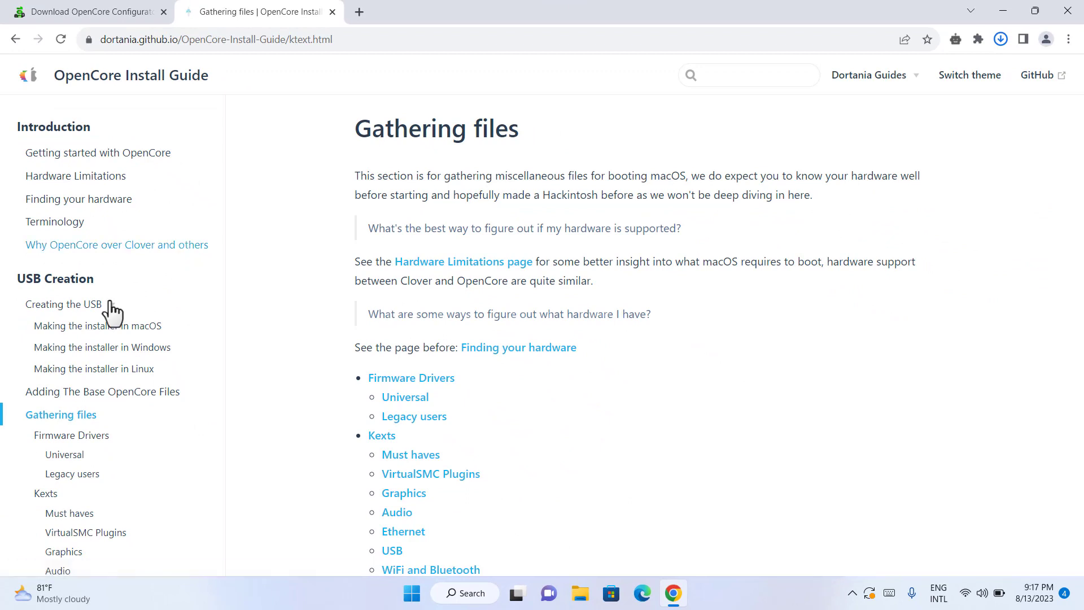
scroll(109, 310, "down", 4)
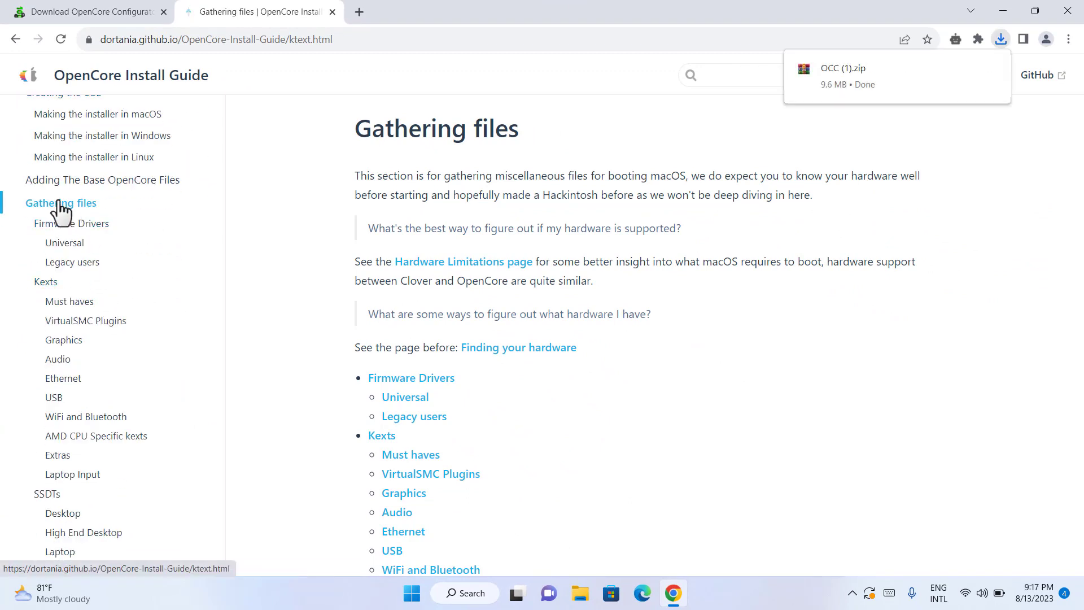
scroll(64, 226, "down", 2)
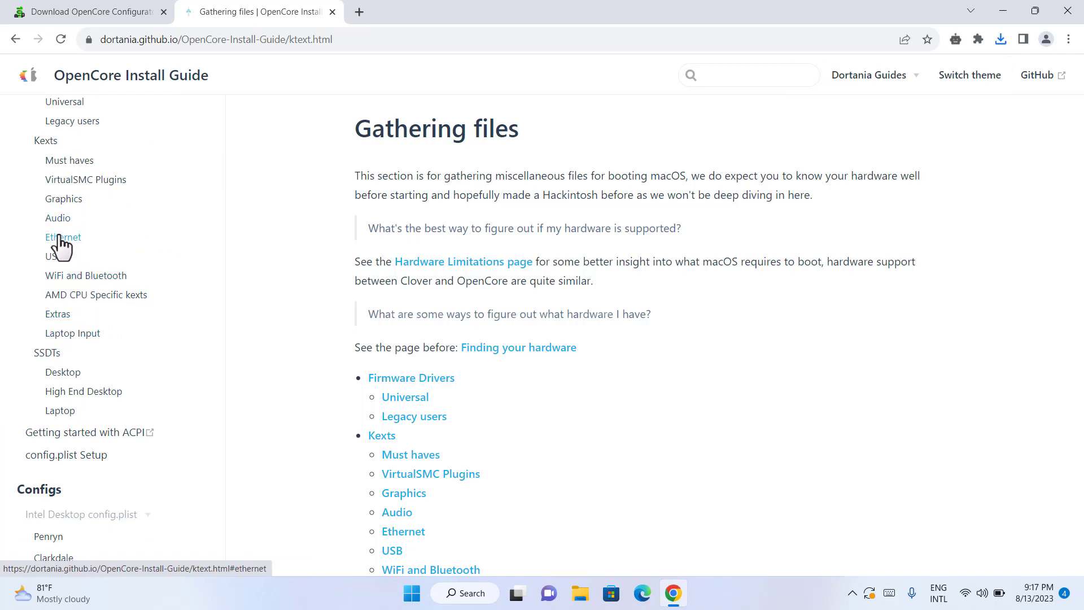
scroll(59, 257, "down", 1)
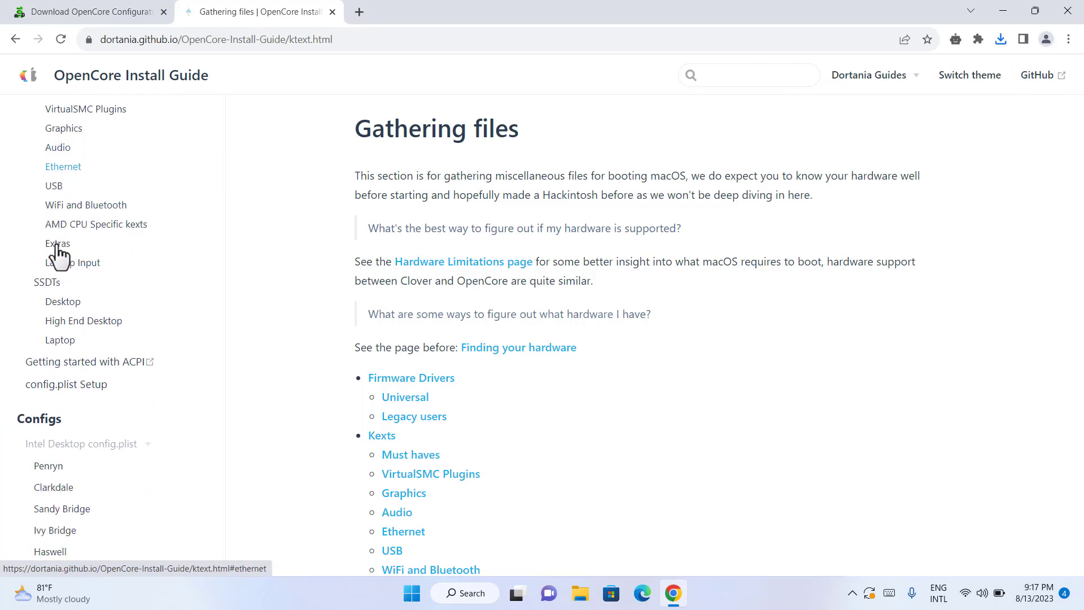
left_click(90, 206)
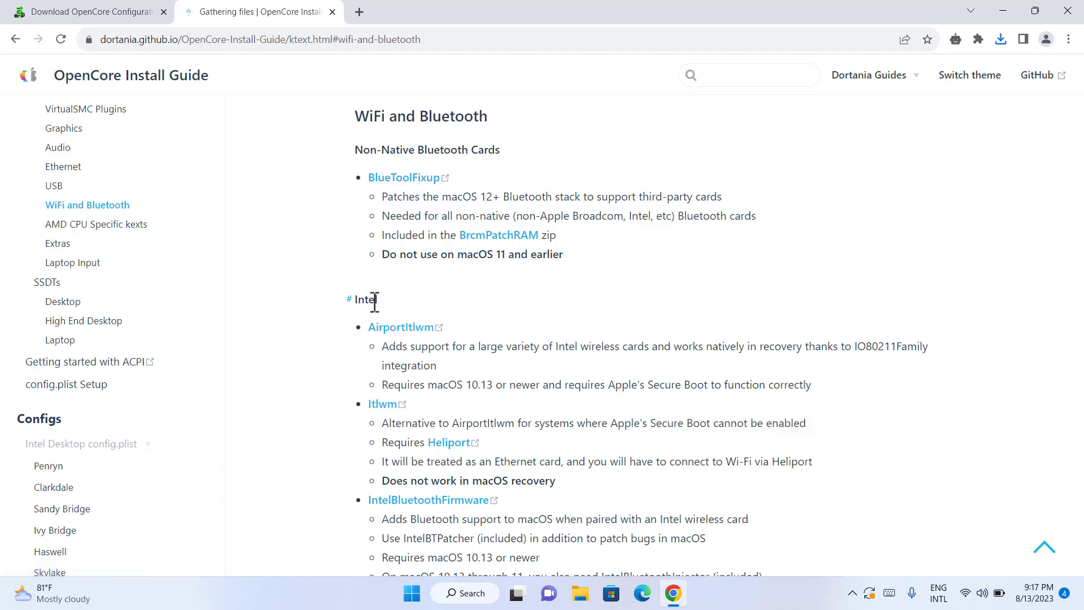
- Download AirportItlwm-Big_Sur-v2.3.0-DEBUG-alpha-d939230.zip from the AirportItlwm v2.3.0-alpha release on GitHub
left_click(398, 331)
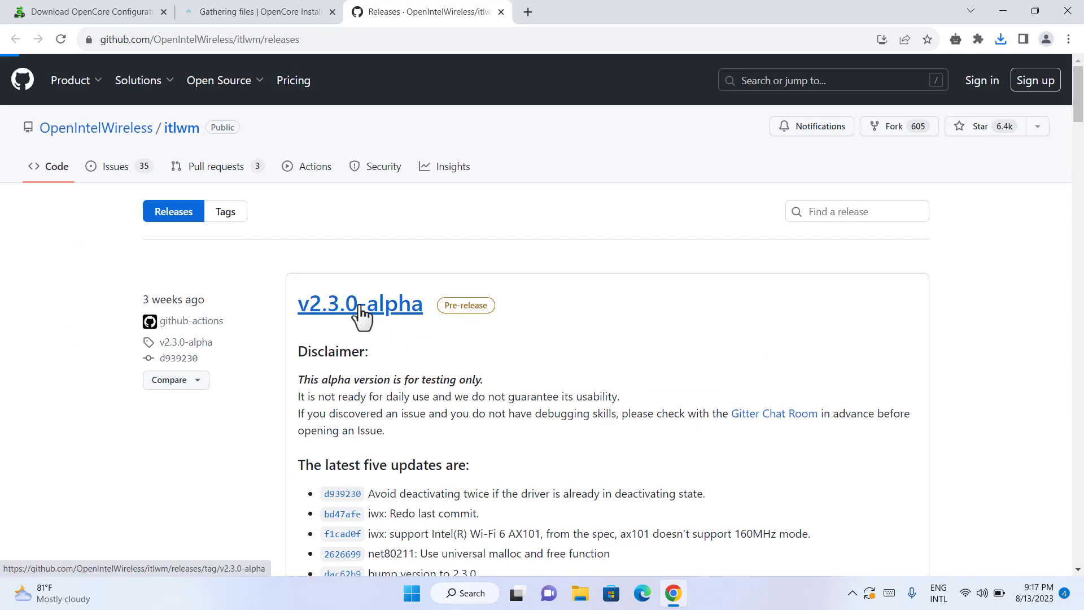
scroll(361, 305, "down", 3)
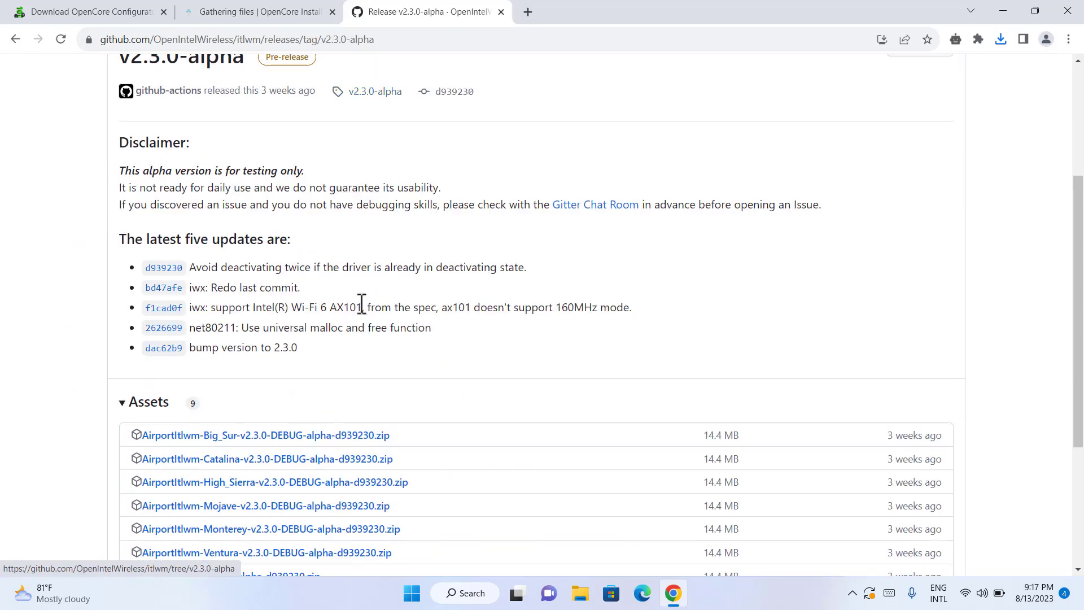
scroll(362, 305, "down", 4)
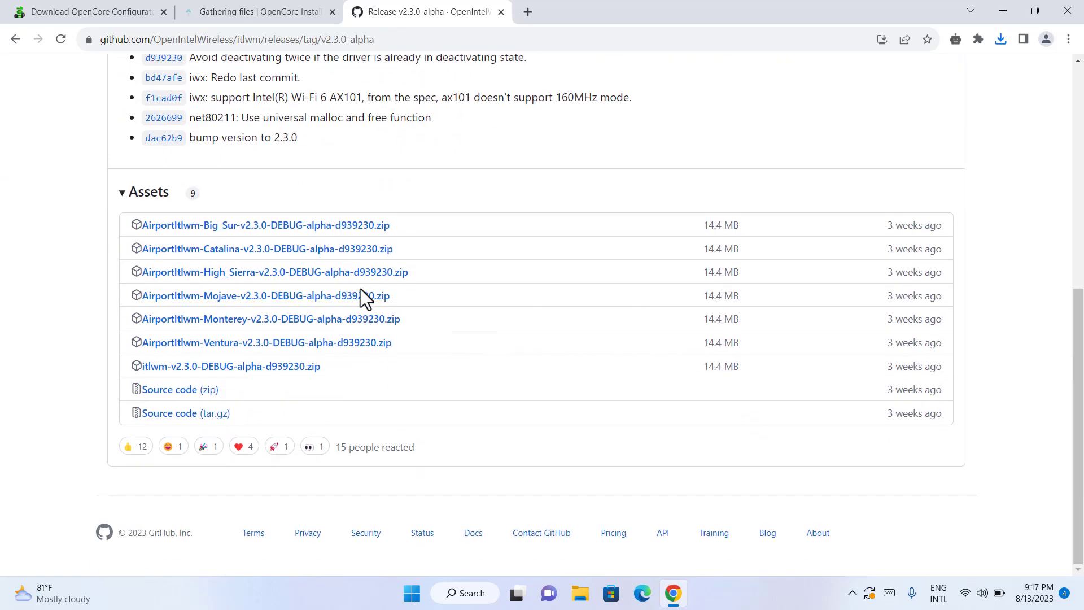
left_click(287, 226)
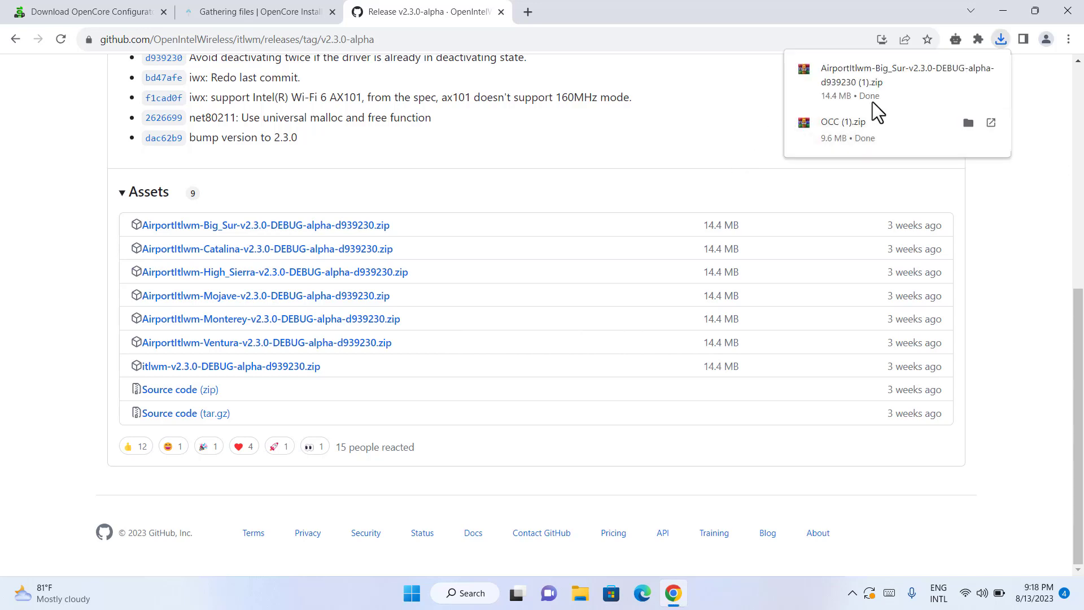
- Show the finished download in its folder and copy the AirportItlwm Big Sur archive together with OCC (1).zip
left_click(969, 69)
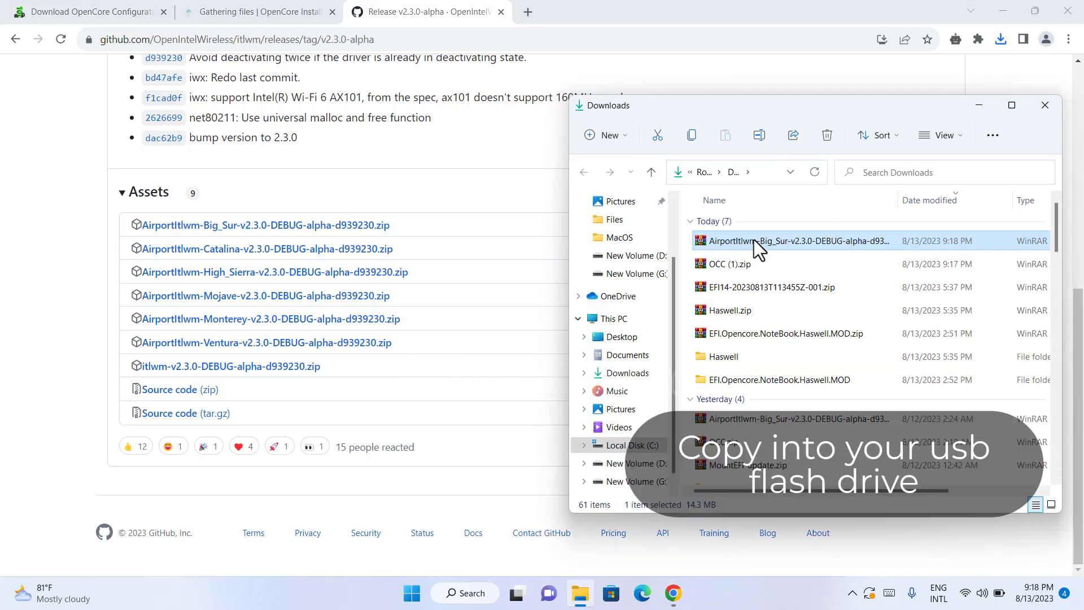
left_click(738, 264)
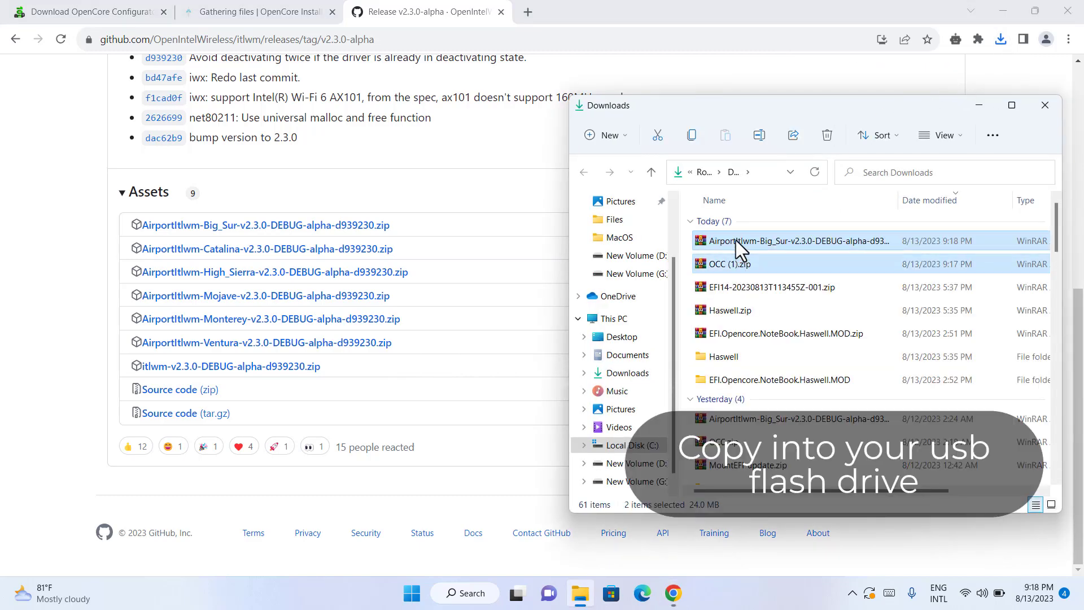
right_click(737, 240)
left_click(784, 256)
- Paste the two copied archives into USB Drive (E:), and close the file window and the browser
scroll(639, 381, "down", 1)
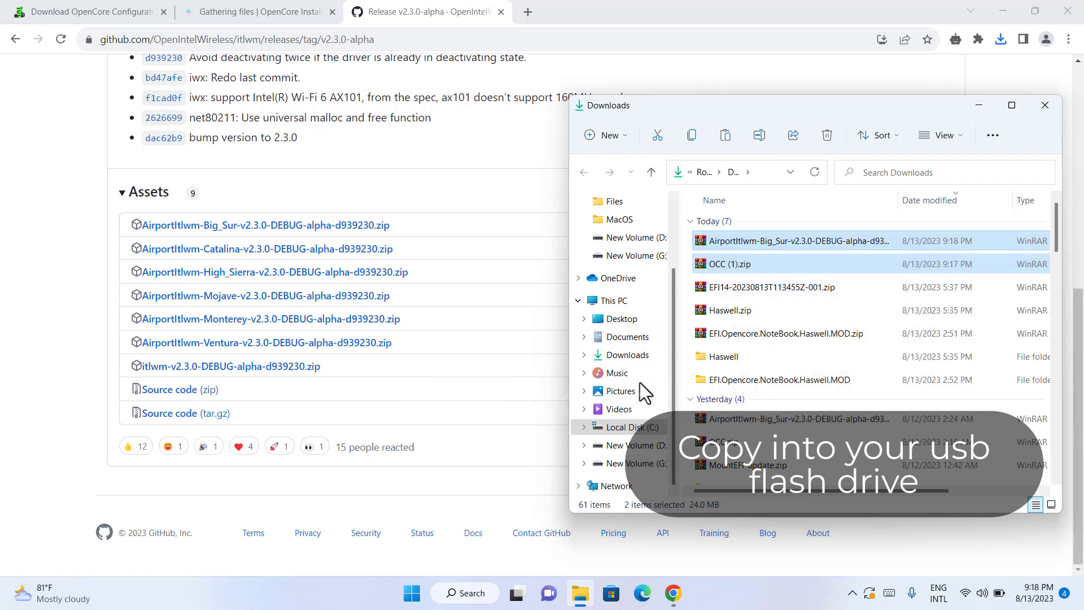
left_click(617, 304)
left_click(862, 364)
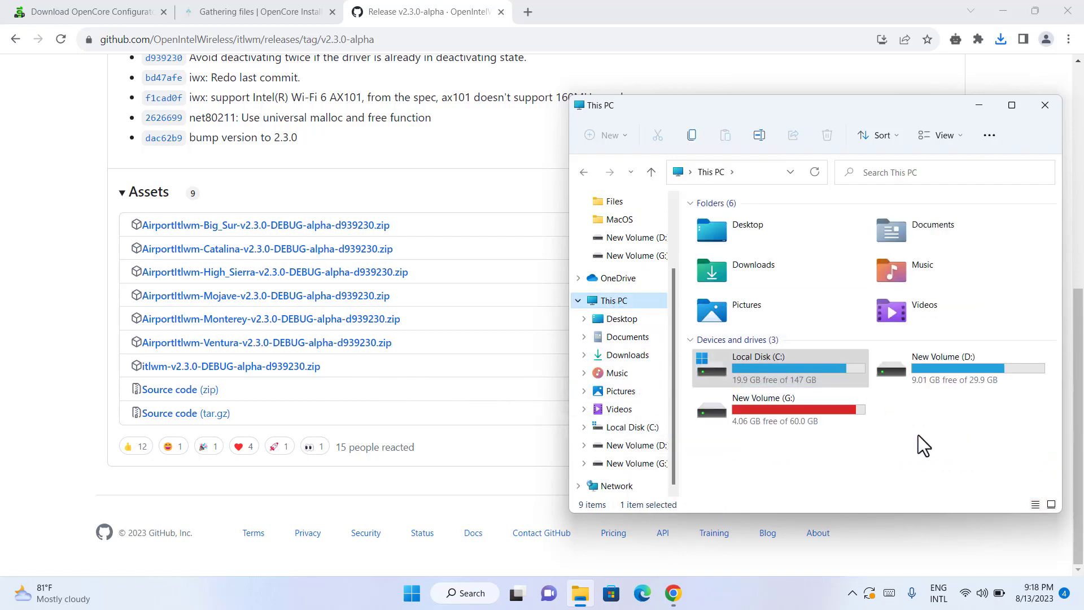
double_click(950, 402)
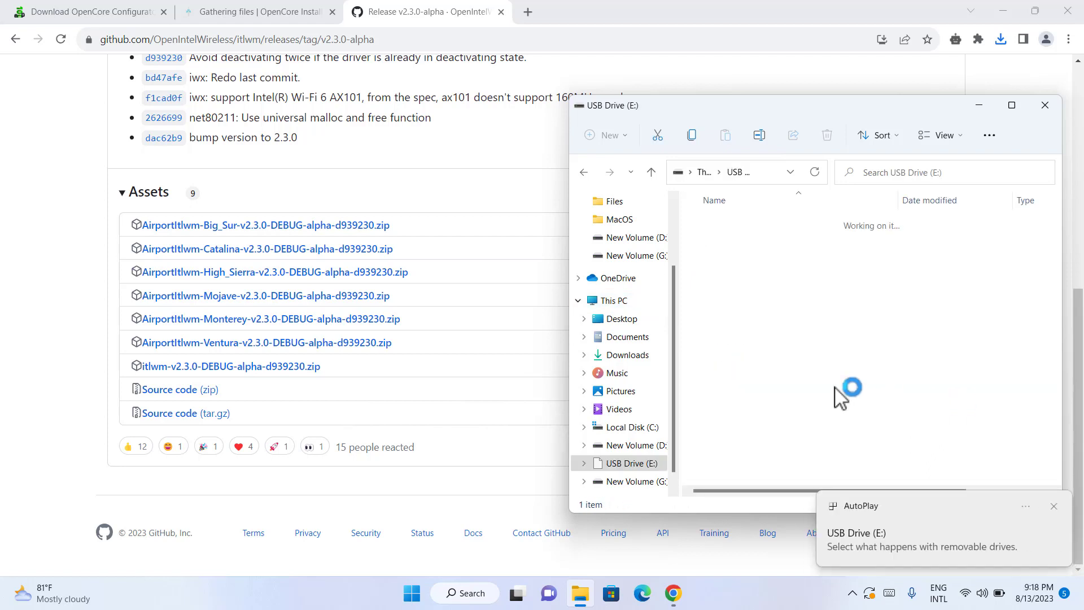
right_click(820, 380)
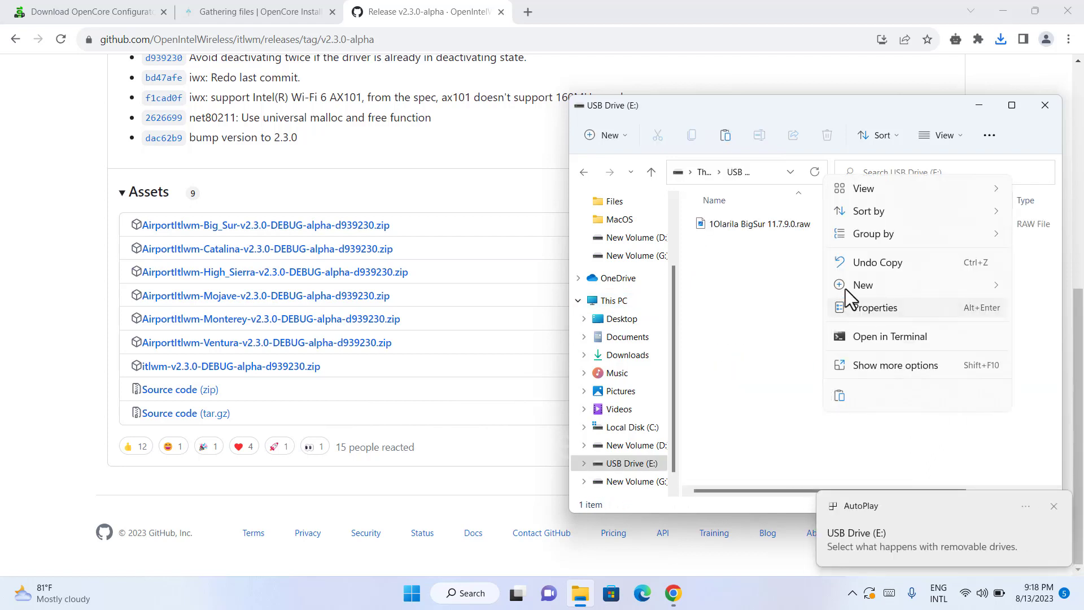
left_click(845, 396)
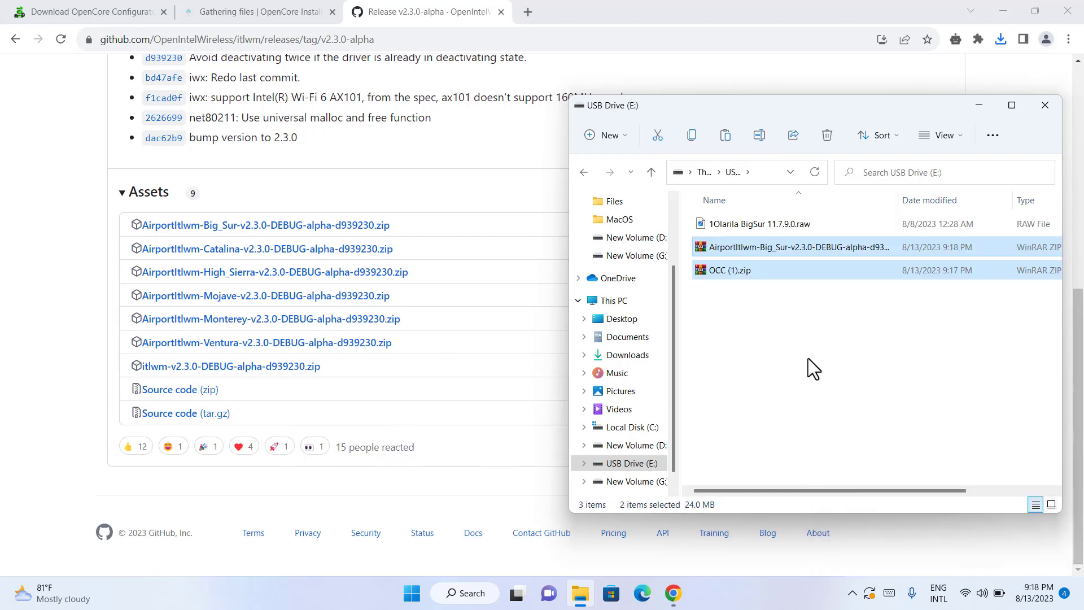
left_click(1045, 108)
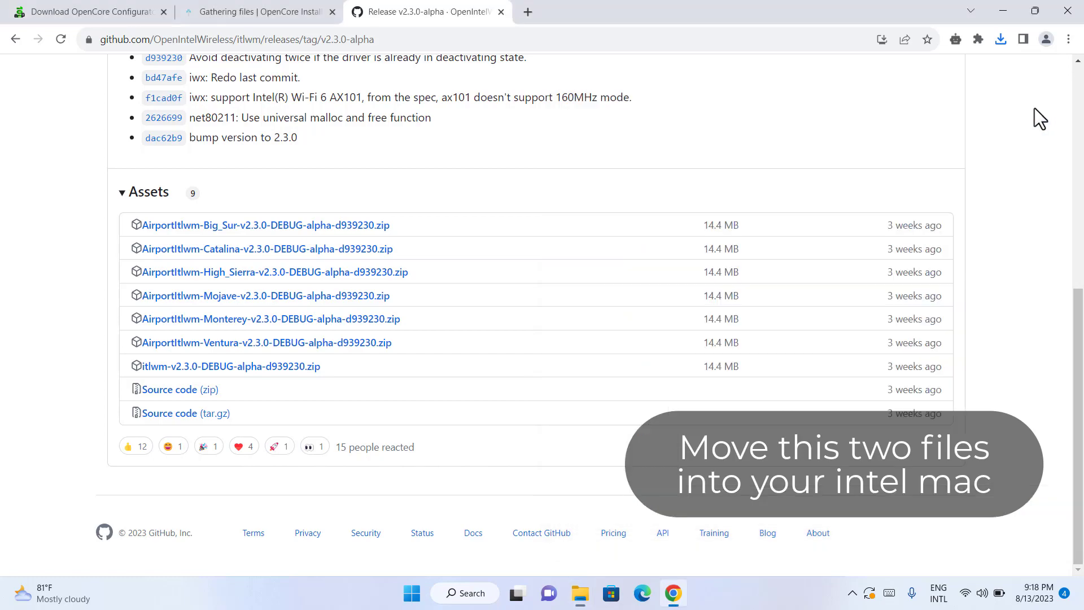
left_click(1067, 11)
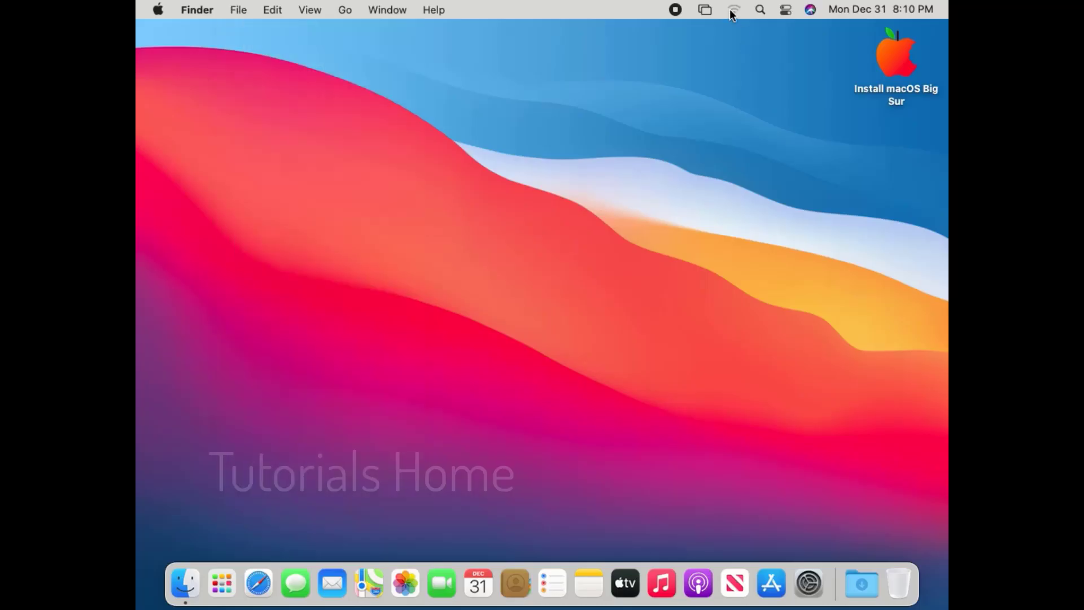
- Check the available Wi-Fi options on the Mac
left_click(734, 11)
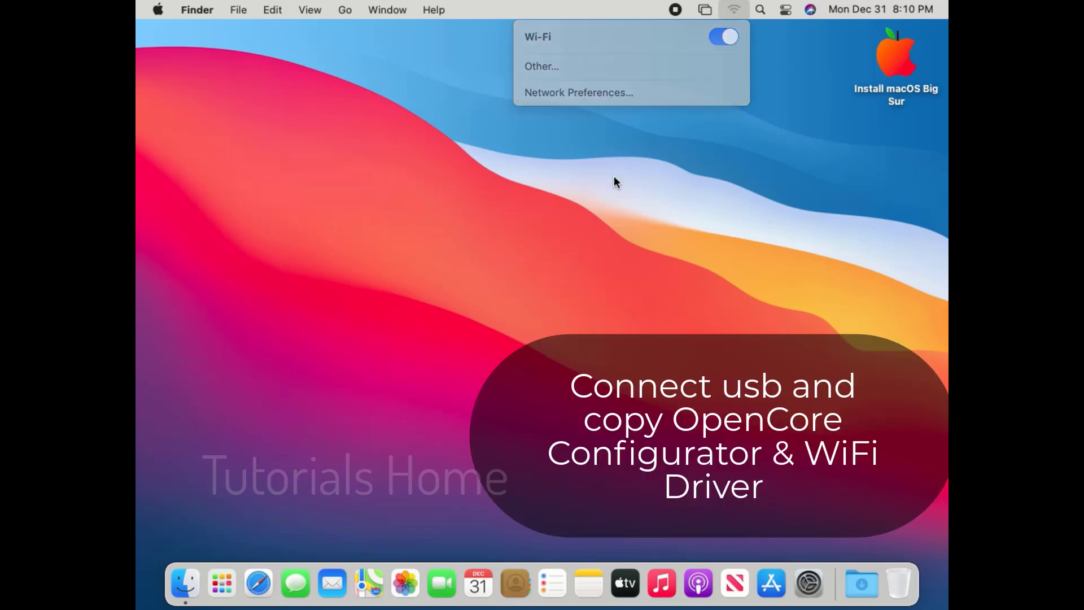
left_click(615, 179)
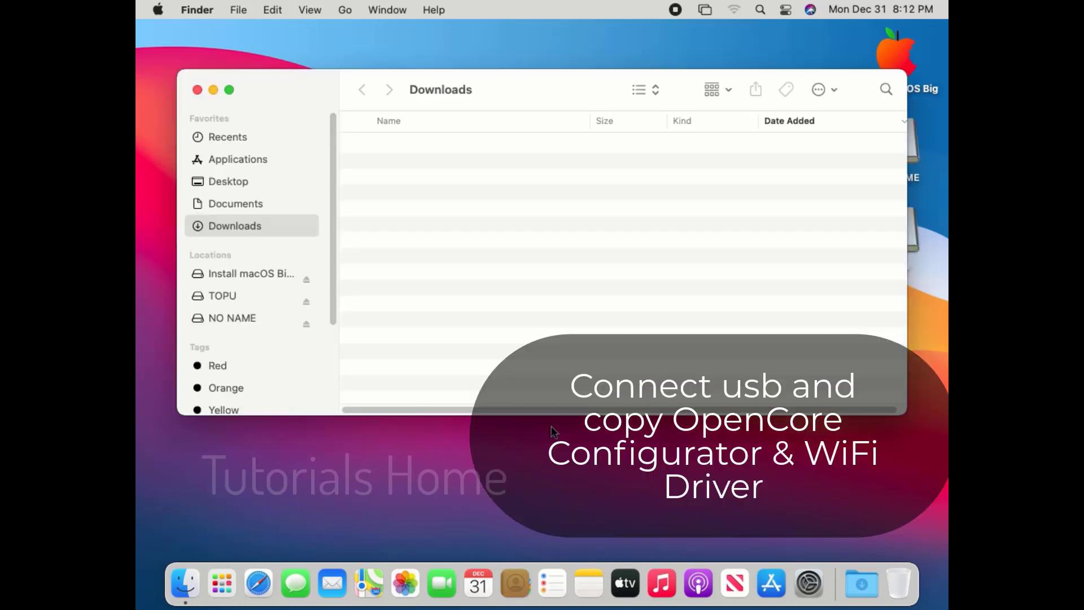
- Copy occ.zip and AirportItlwm_v2.2.0_stable_Ventura.kext.zip from the Music folder of the TOPU drive to the Mac desktop
left_click(224, 295)
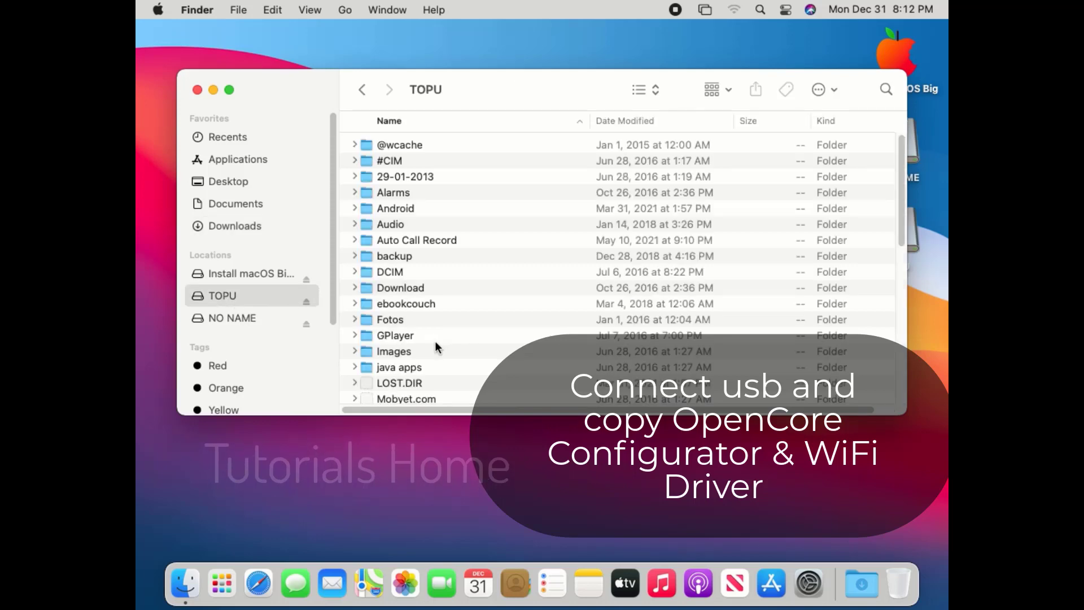
scroll(435, 343, "down", 4)
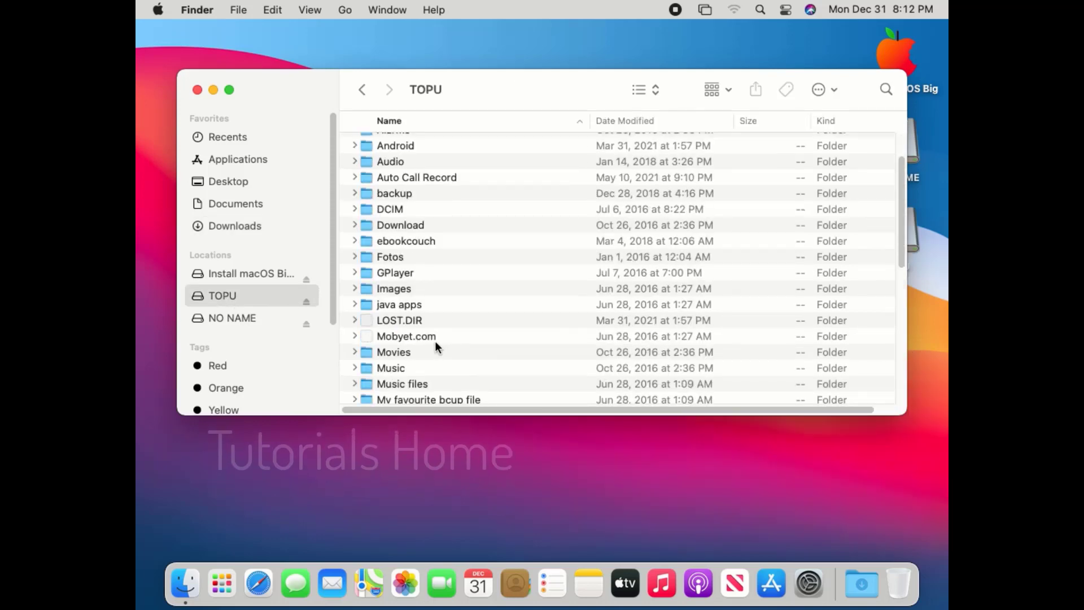
double_click(395, 367)
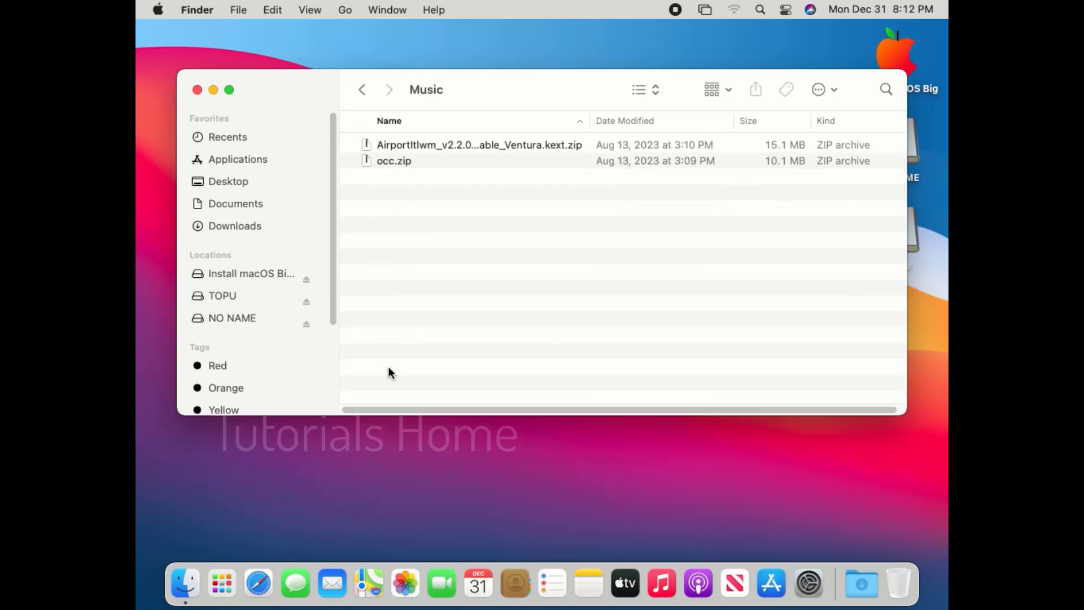
left_click(384, 161)
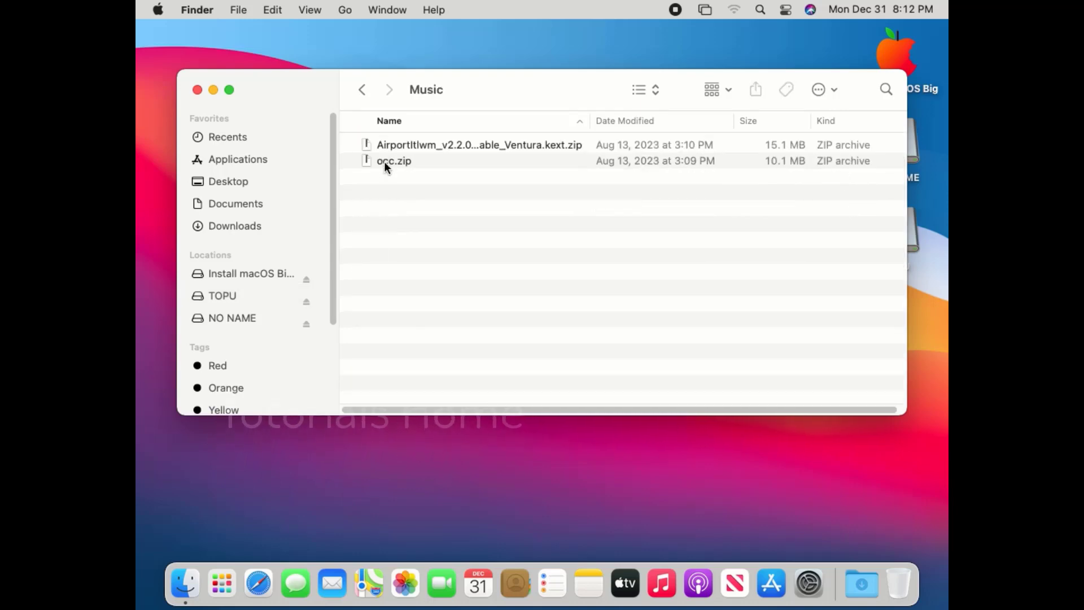
left_click(384, 163)
left_click_drag(384, 165, 384, 266)
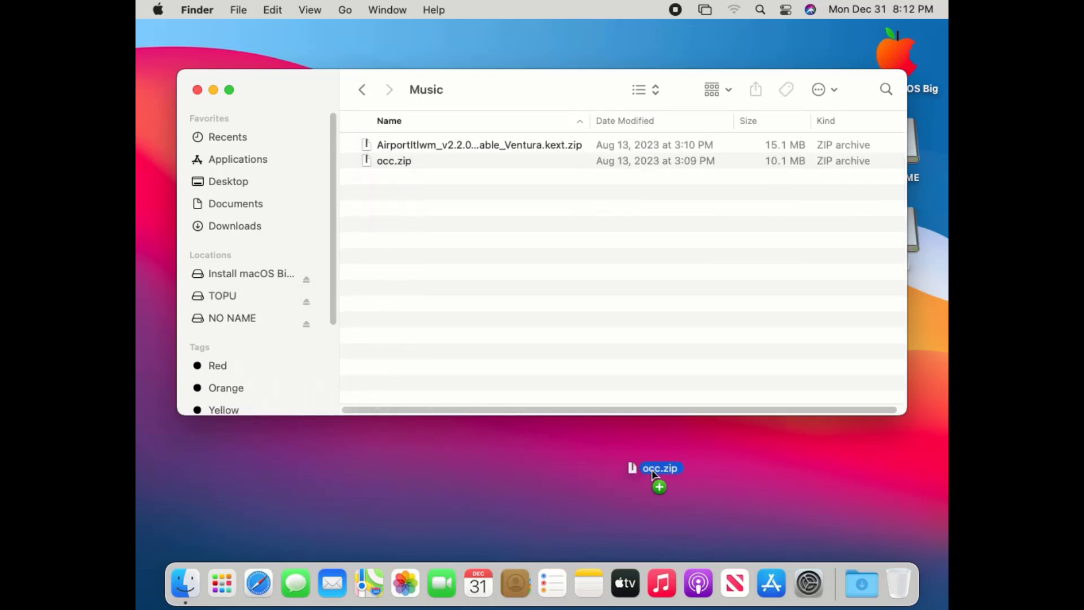
left_click_drag(652, 469, 652, 470)
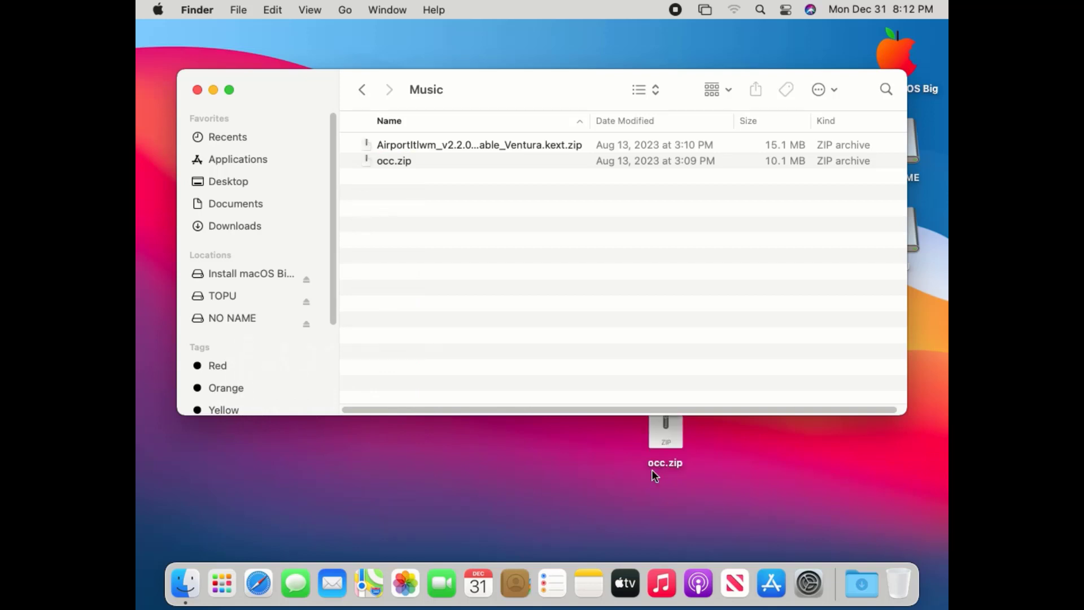
left_click(472, 145)
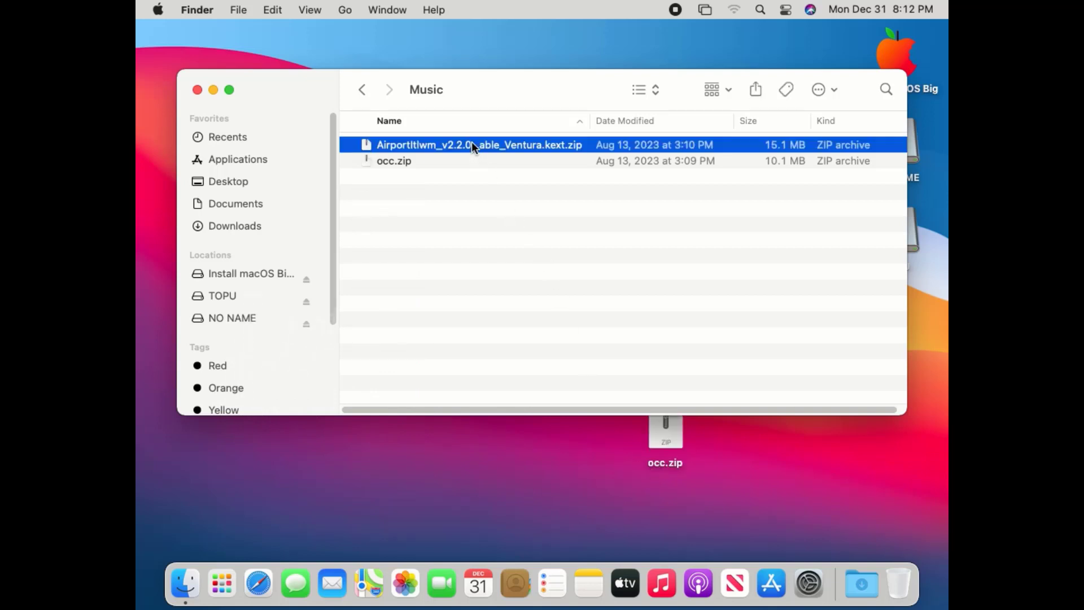
left_click_drag(471, 143, 587, 461)
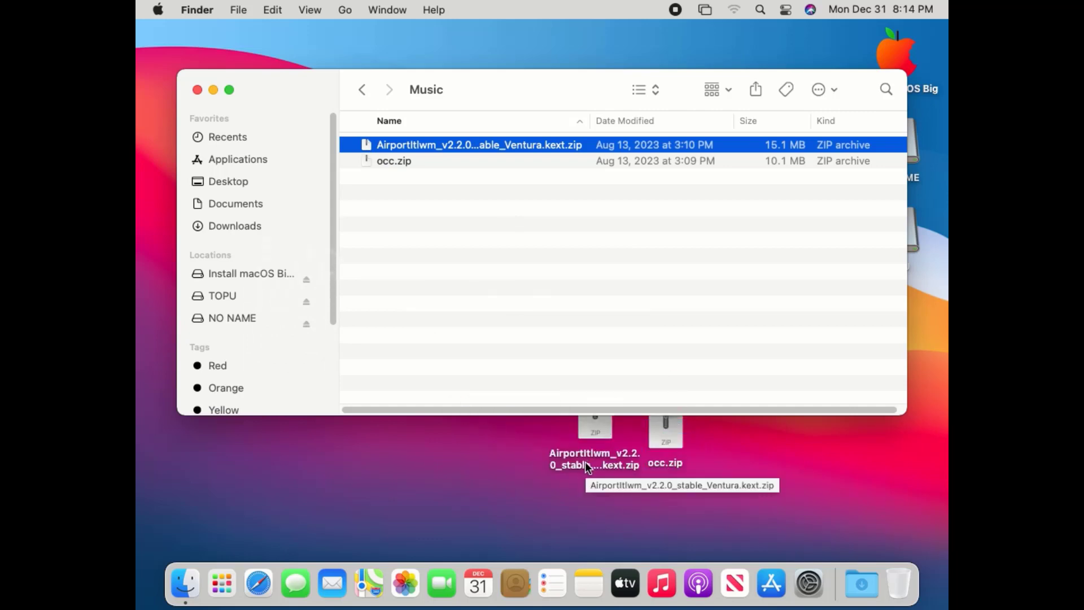
left_click(198, 92)
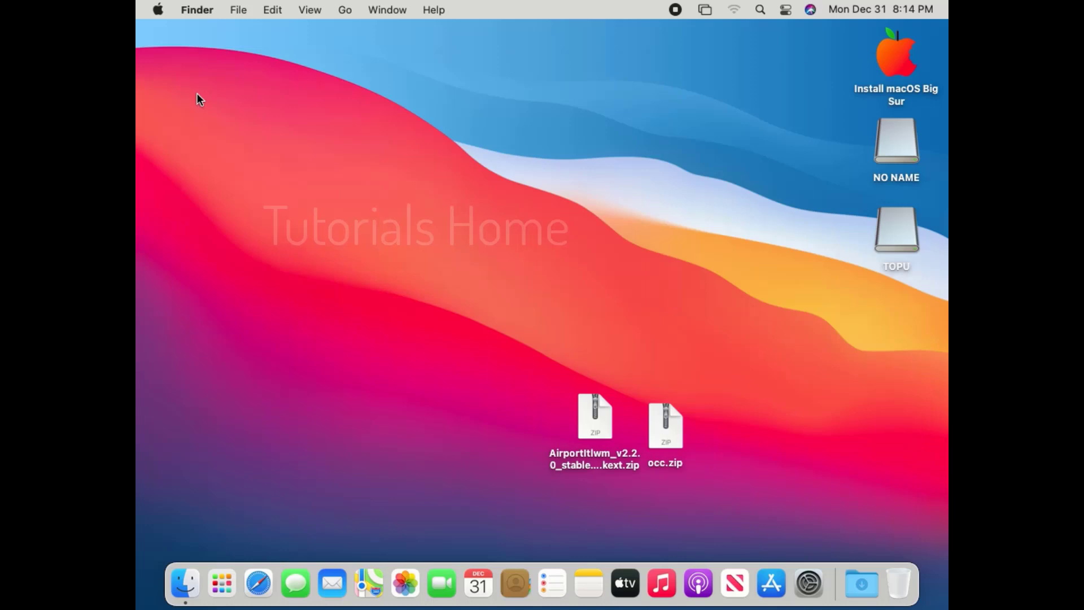
- Eject the NO NAME and TOPU drives from the Mac
left_click(898, 140)
right_click(897, 140)
left_click(769, 174)
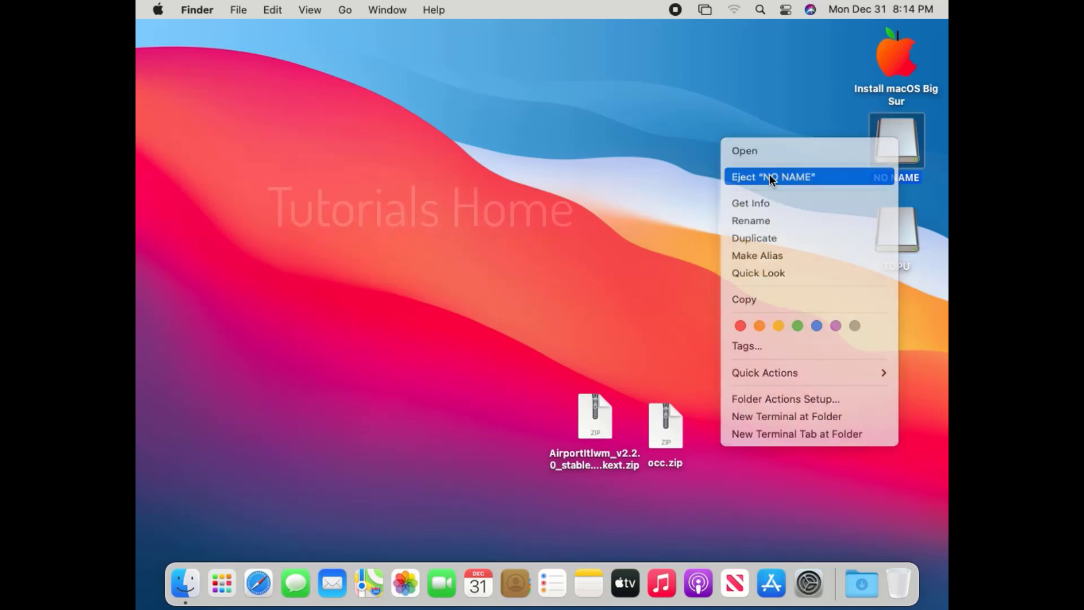
right_click(897, 233)
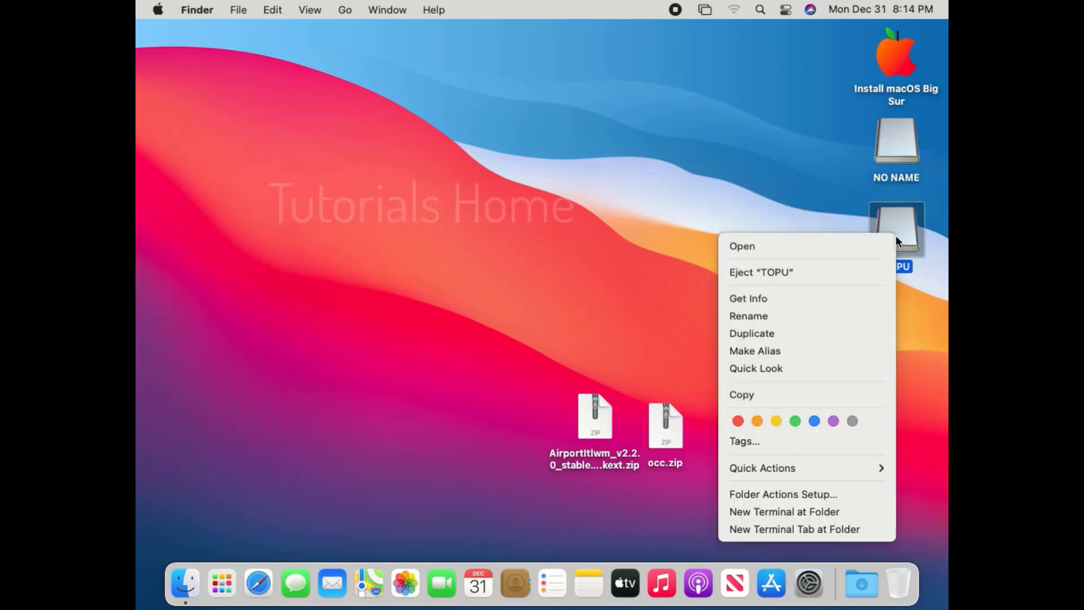
left_click(790, 273)
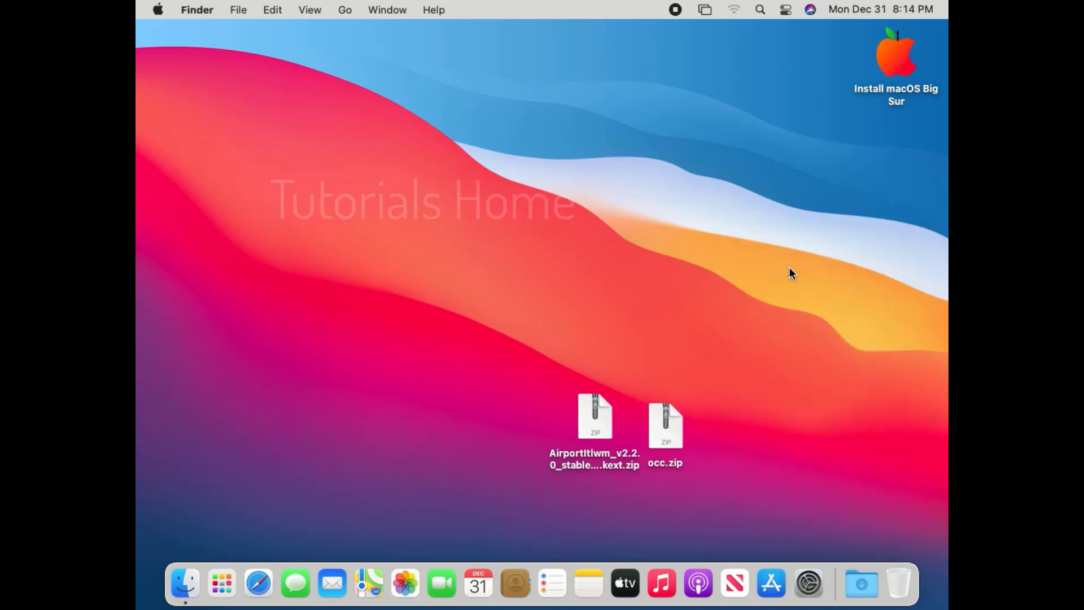
- Move both ZIP archives together to the upper-left area of the desktop
left_click_drag(520, 342, 694, 440)
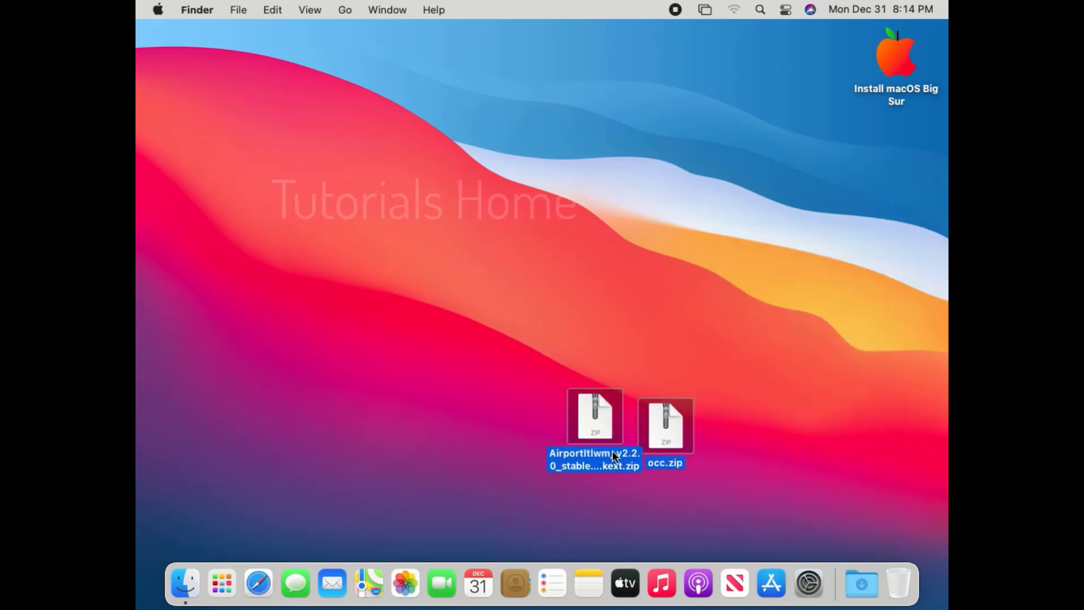
left_click_drag(593, 435, 266, 195)
left_click(514, 225)
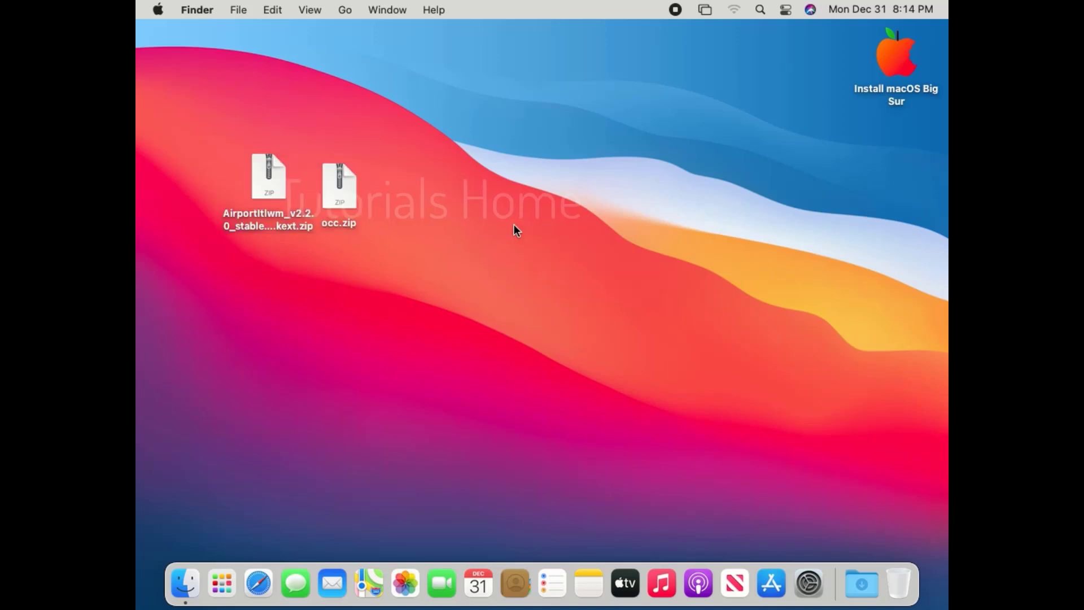
- Extract occ.zip on the desktop and move the OpenCore Configurator app clear of the archives
left_click(335, 200)
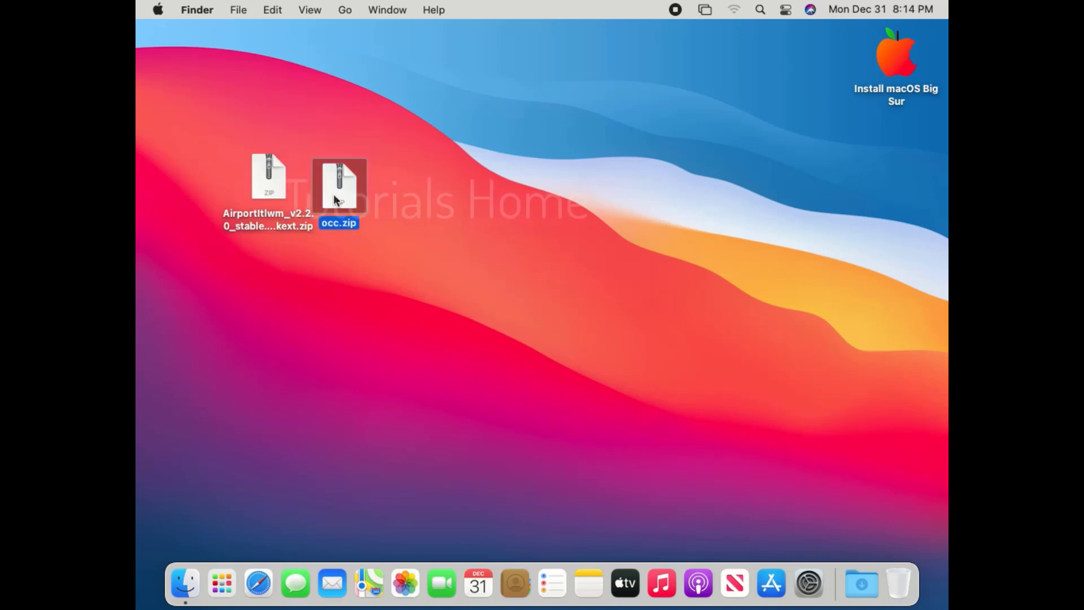
double_click(332, 199)
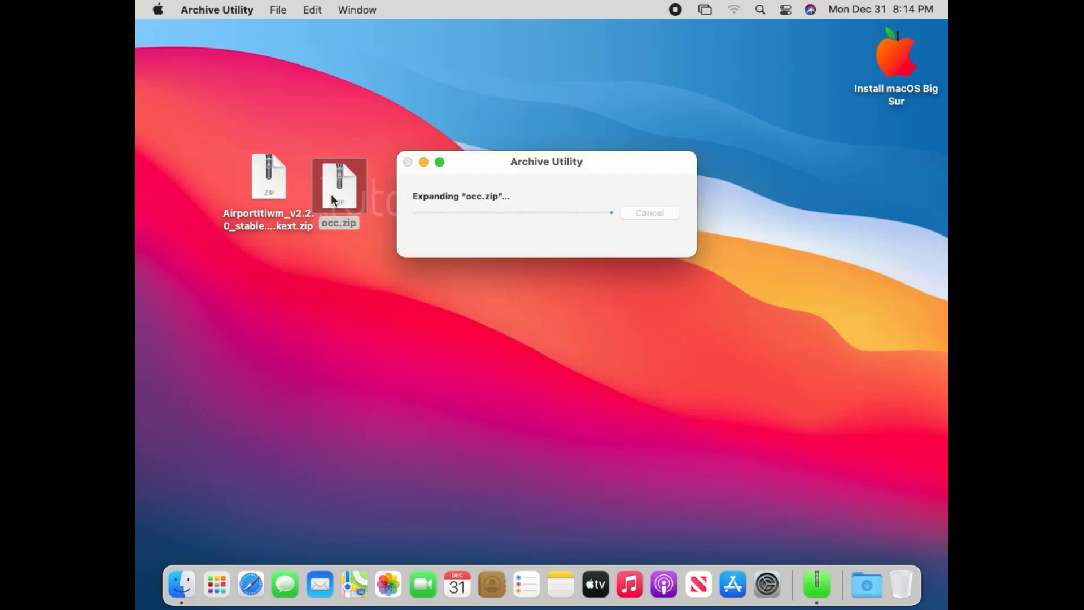
left_click_drag(331, 195, 428, 178)
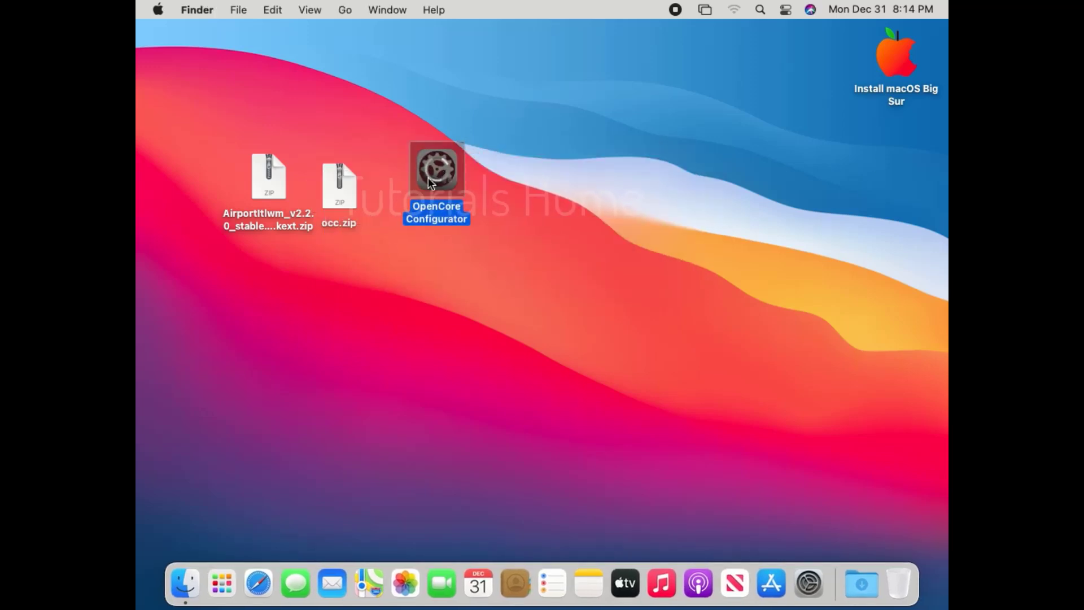
- Extract AirportItlwm_v2.2.0_stable_Ventura.kext.zip and move AirportItlwm.kext to an empty area of the desktop below the archives
left_click(263, 186)
right_click(262, 186)
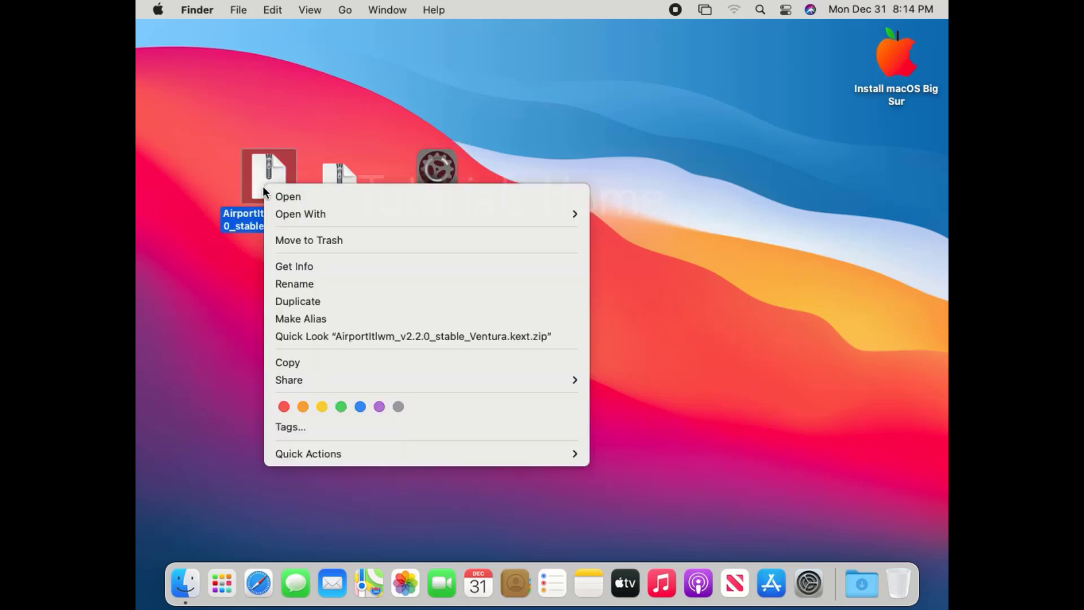
left_click(286, 194)
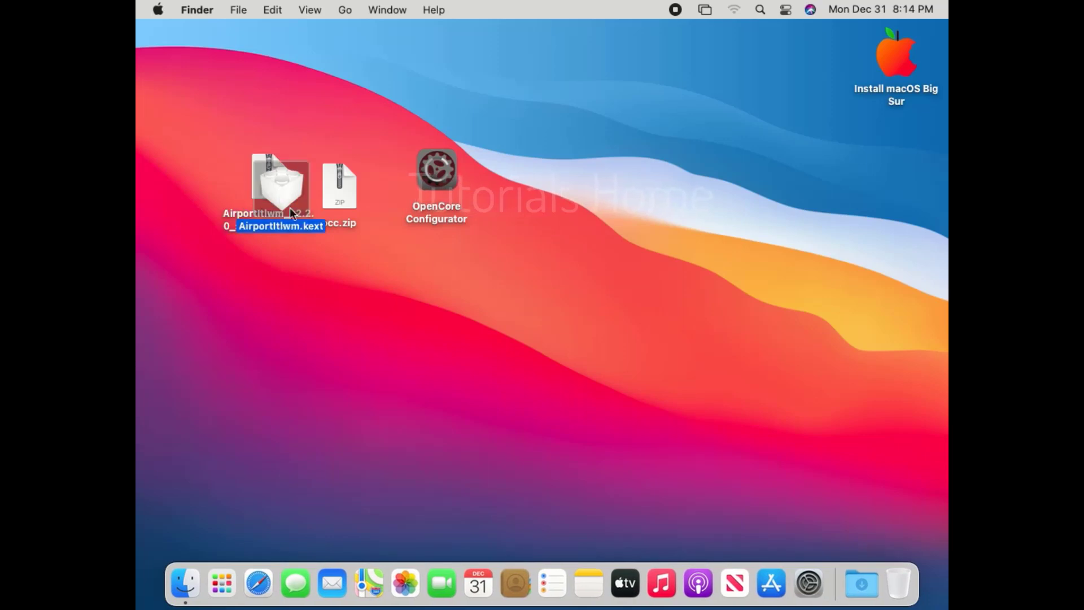
left_click_drag(289, 208, 378, 294)
- Clean up the desktop icons so the archives, the app and the kext align to the grid
left_click_drag(463, 277, 350, 338)
left_click(437, 169, "super")
left_click(595, 201)
right_click(597, 208)
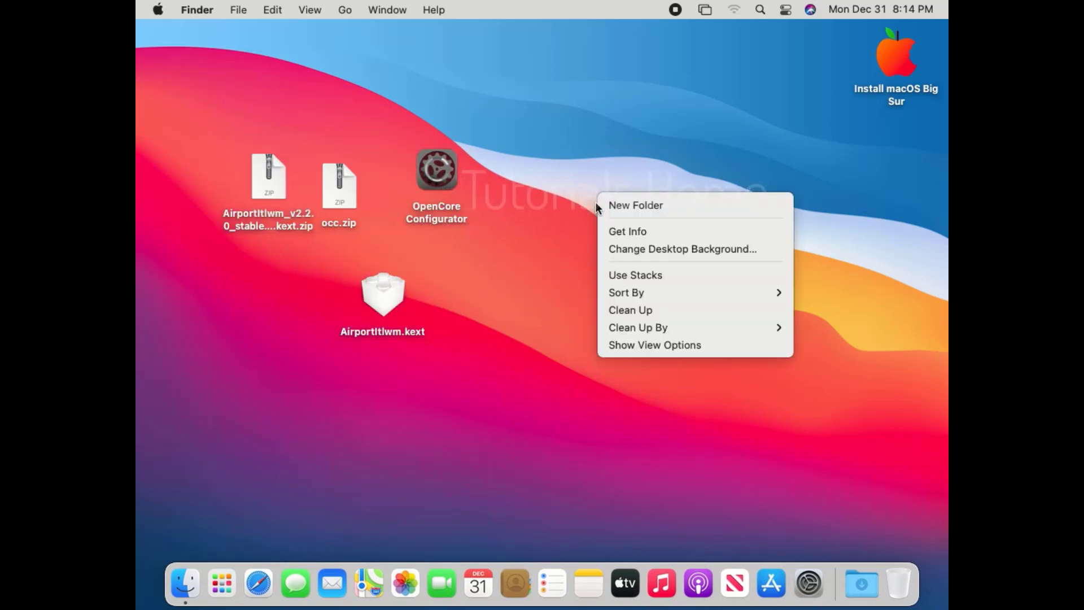
left_click(647, 310)
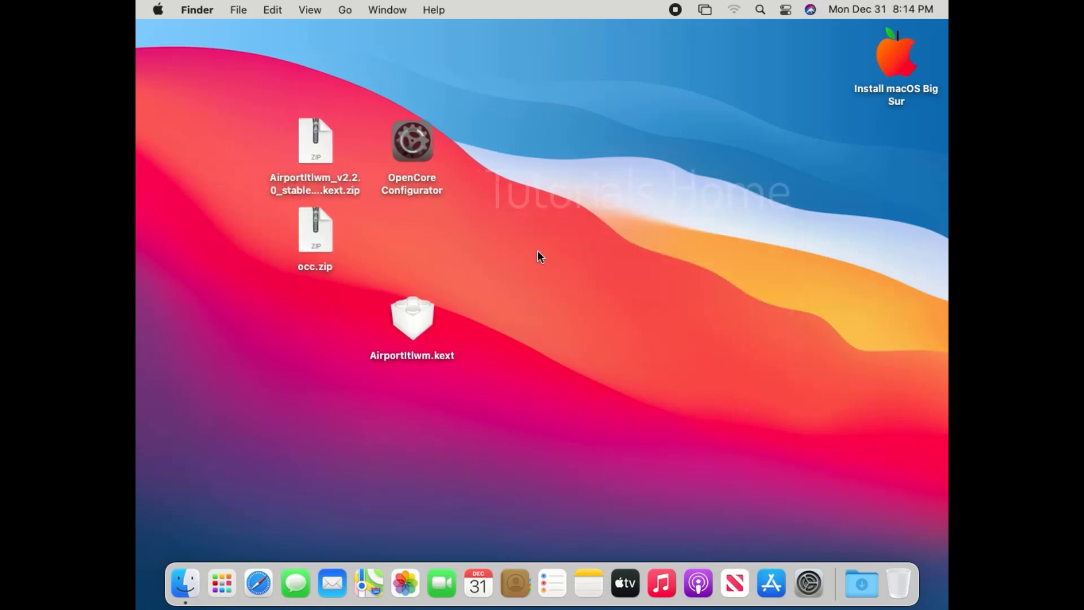
- Open OpenCore Configurator from the desktop and move its window down to uncover the desktop above it
left_click(412, 143)
right_click(428, 148)
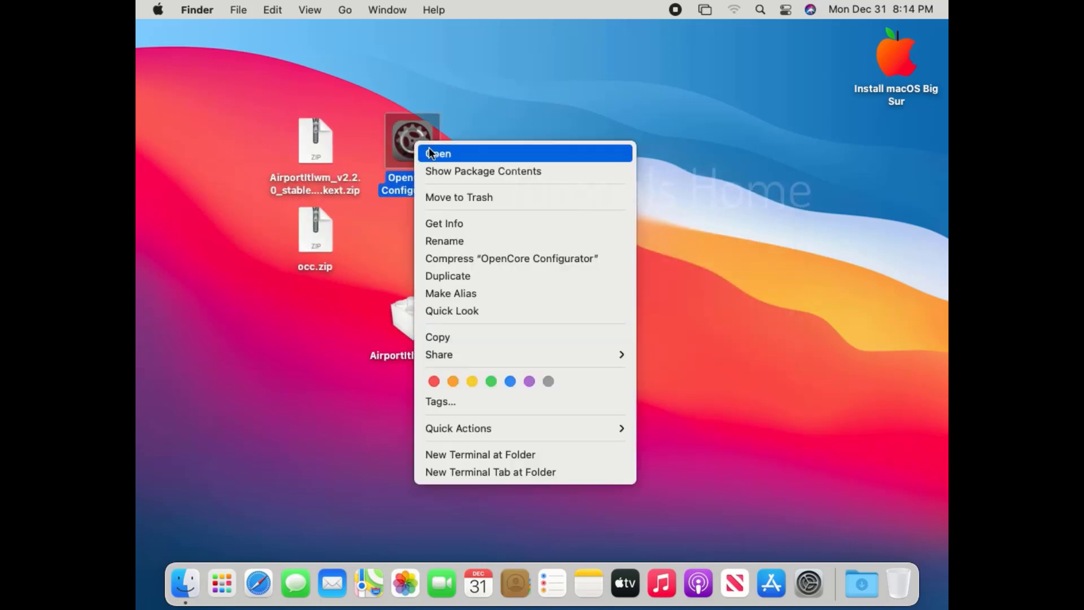
left_click(456, 152)
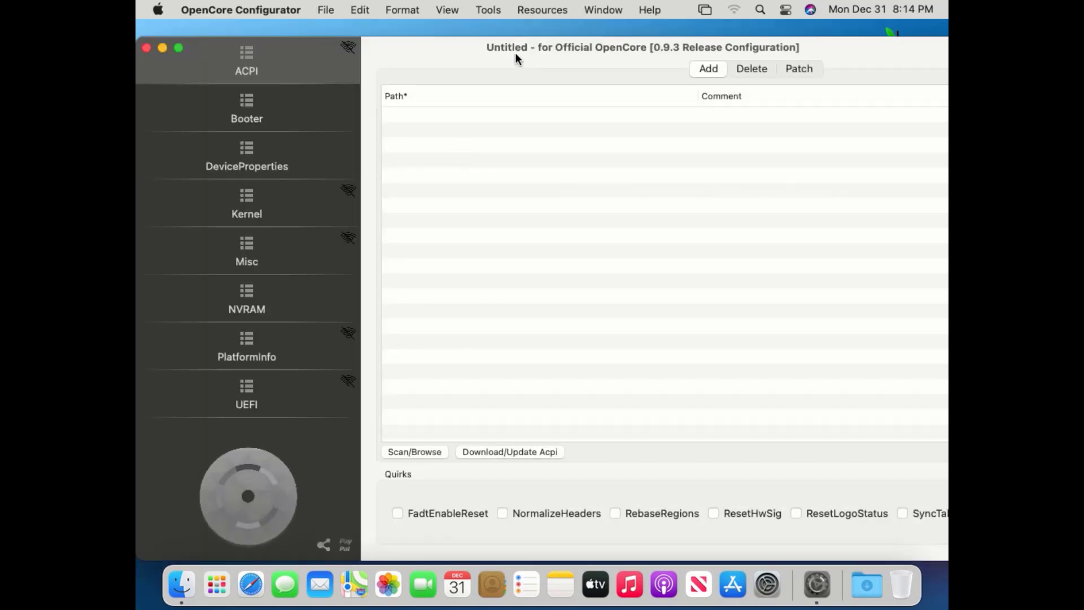
left_click_drag(514, 46, 535, 127)
- Mount the EFI partition of the internal drive disk0s1 (WDS120G2G0A-00JH30), authorizing the change with the account password
left_click(618, 66)
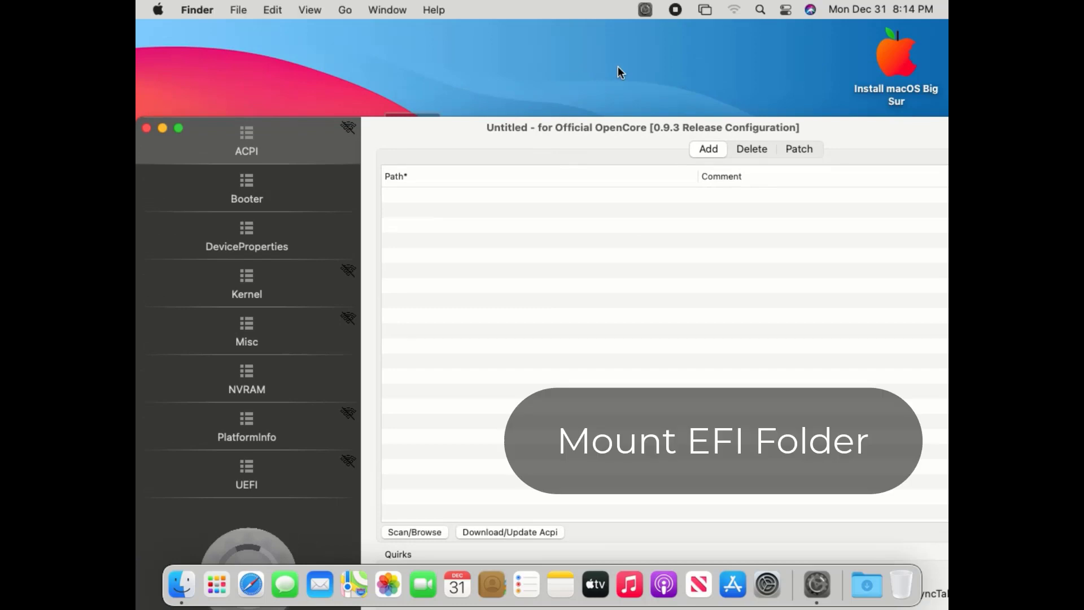
left_click(647, 11)
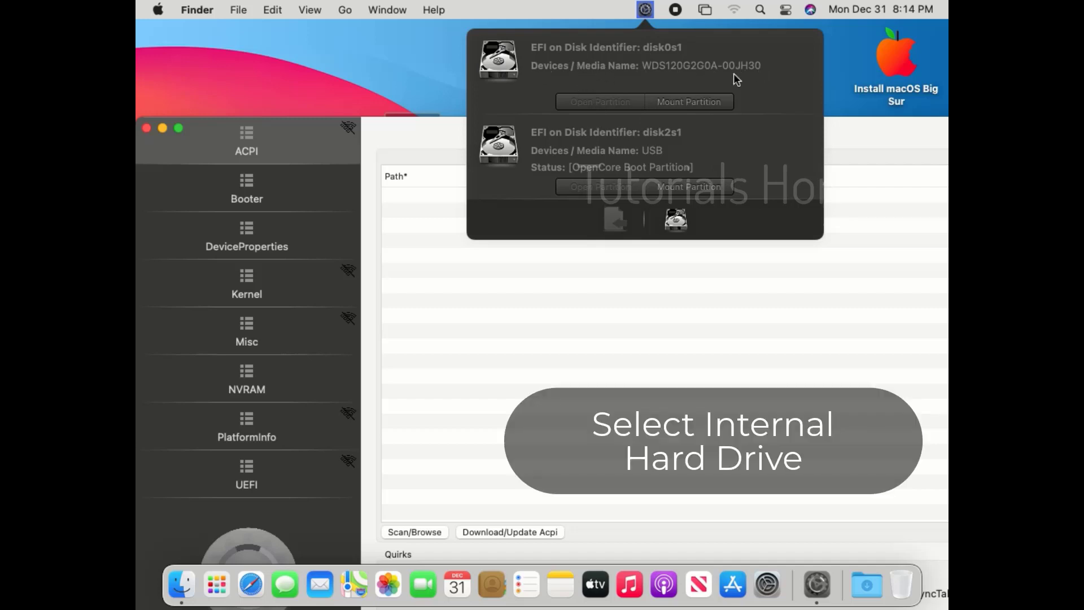
left_click(715, 102)
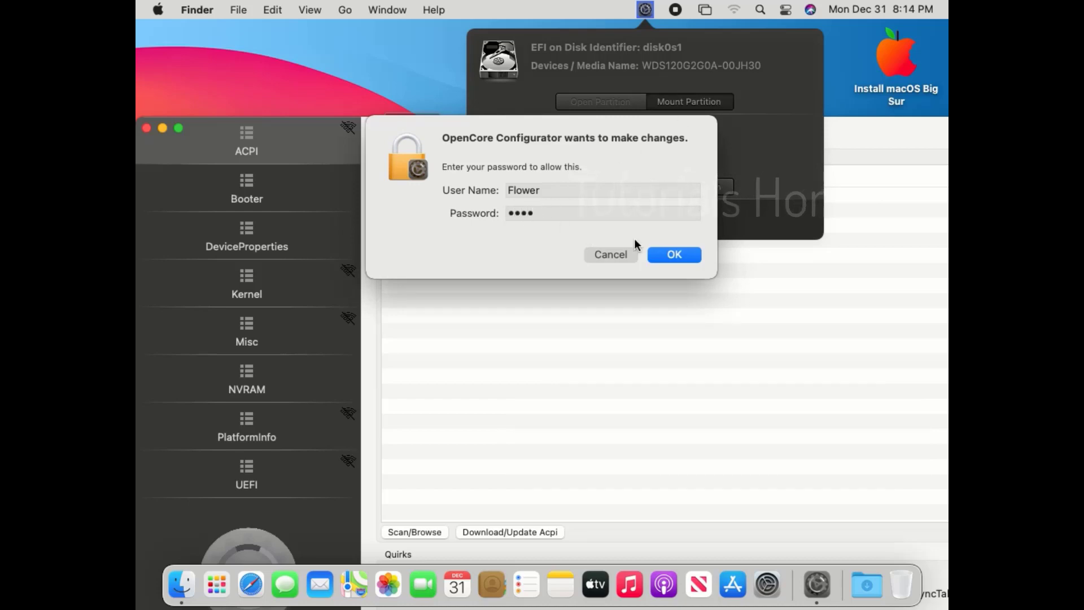
left_click(668, 253)
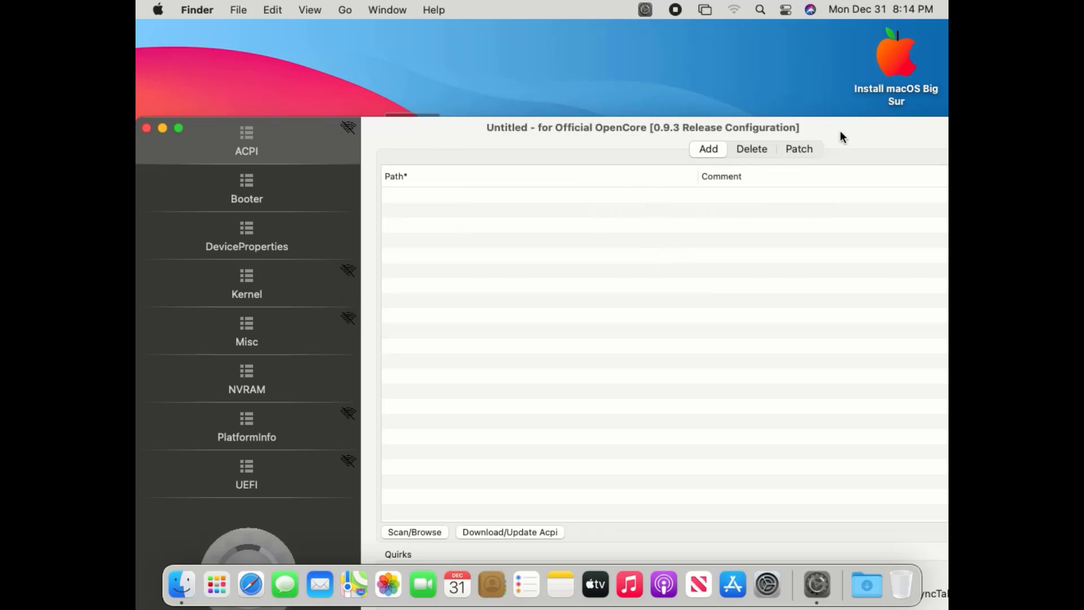
- Minimize the OpenCore Configurator window, then open the Downloads folder in a narrower Finder window beside the desktop files
left_click_drag(840, 130, 896, 111)
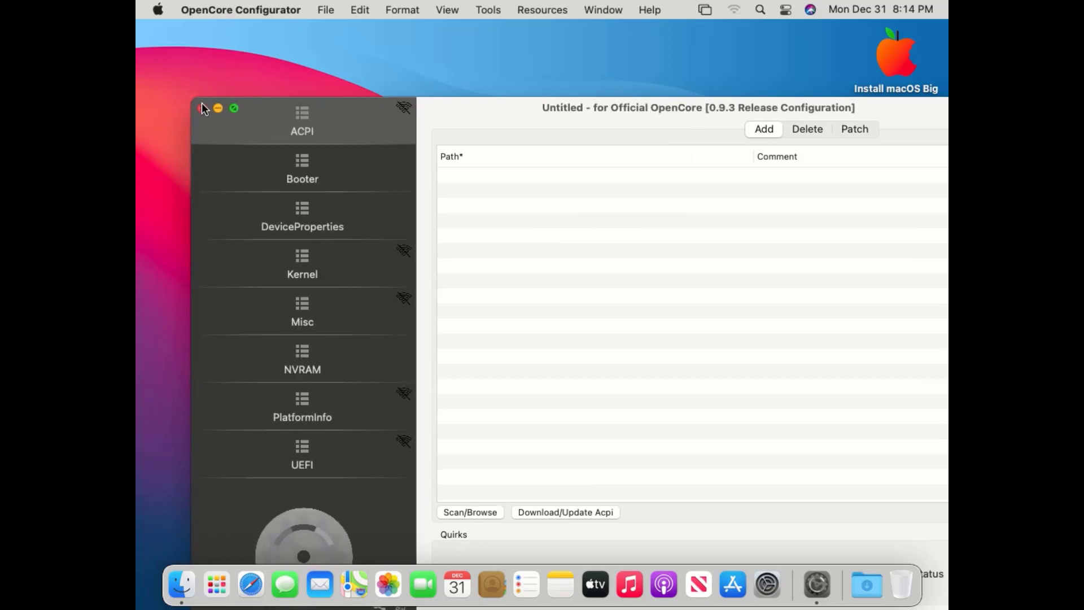
left_click(221, 108)
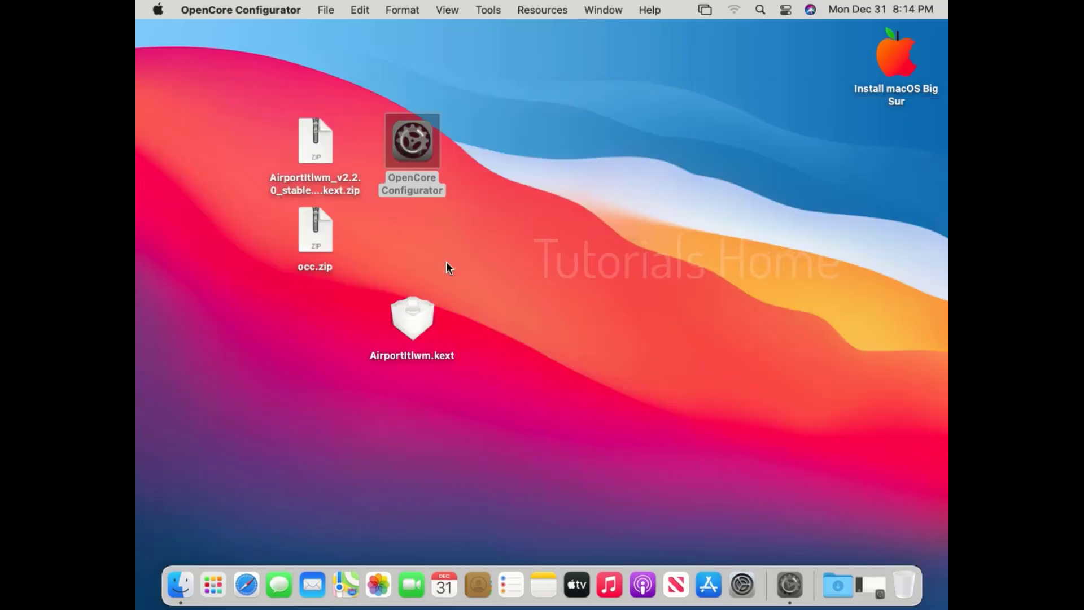
left_click(838, 586)
left_click(839, 537)
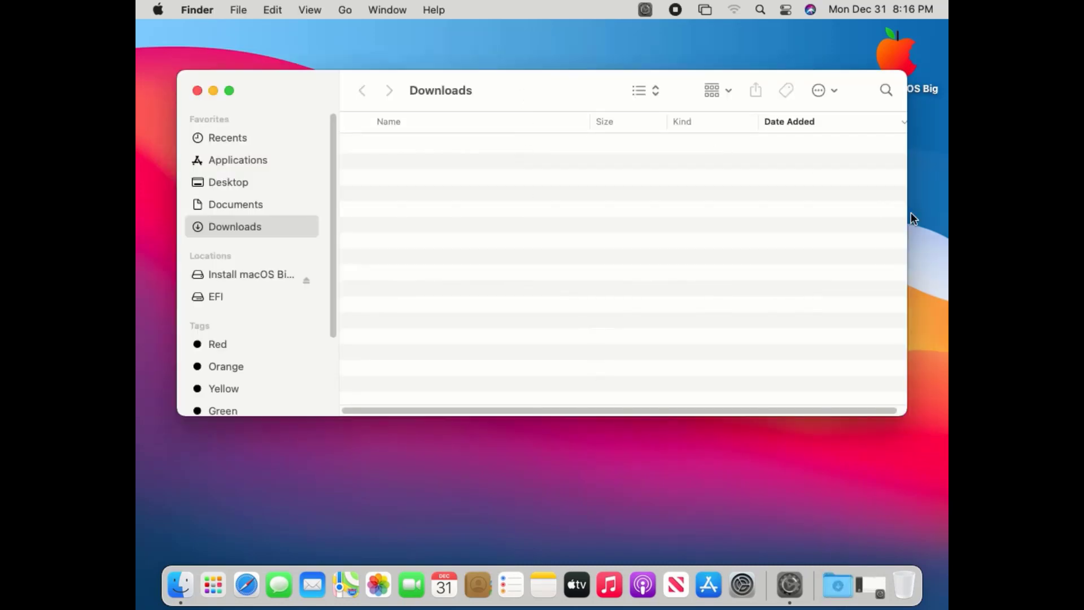
left_click_drag(906, 211, 672, 239)
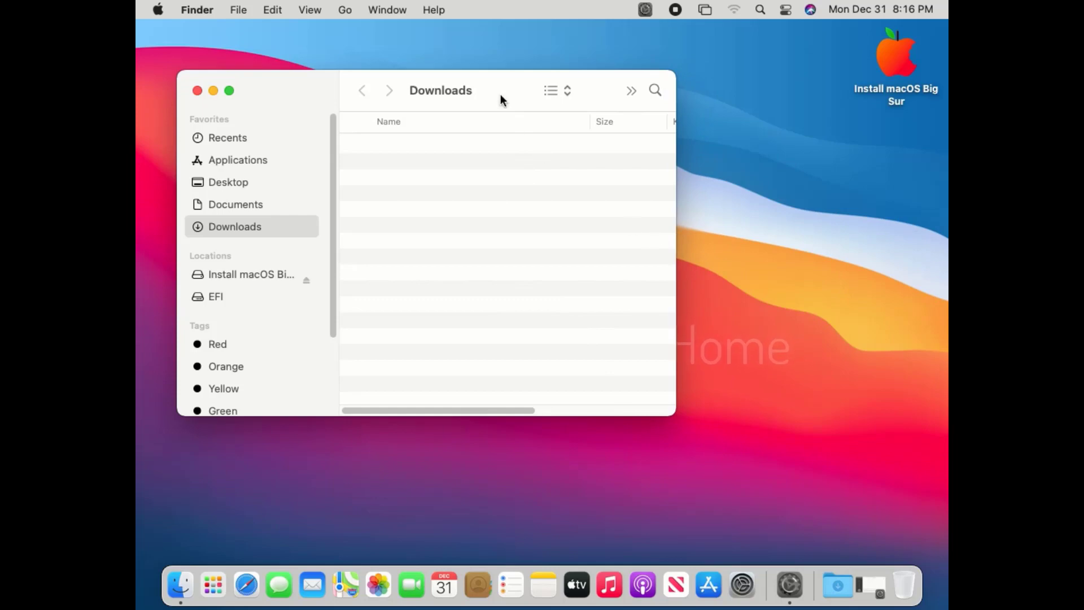
left_click_drag(501, 94, 789, 165)
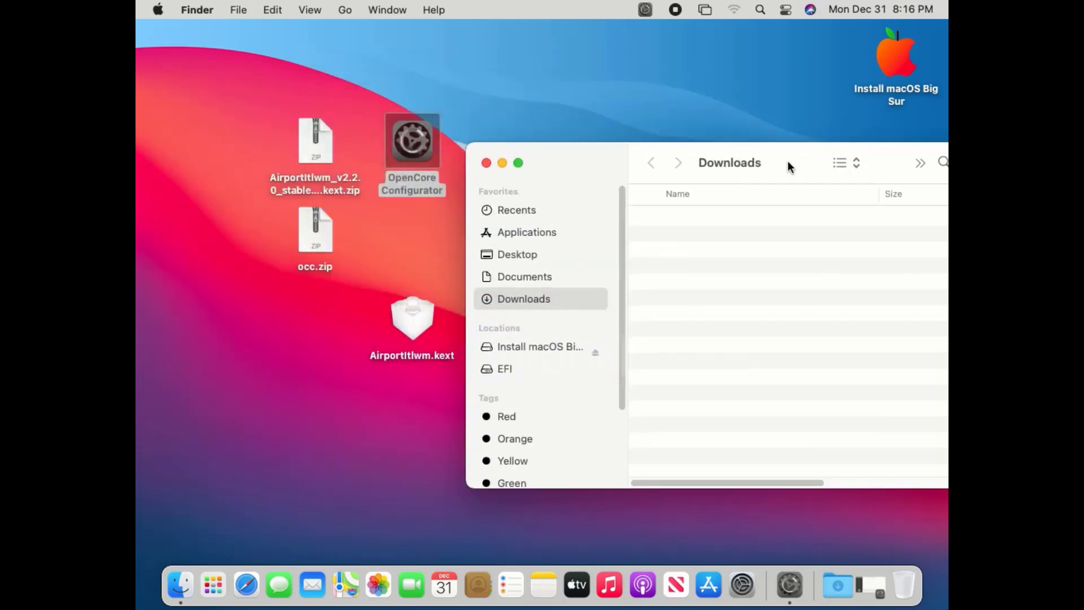
- Show the mounted EFI partition as icons and open its OC folder inside the EFI folder
left_click(505, 368)
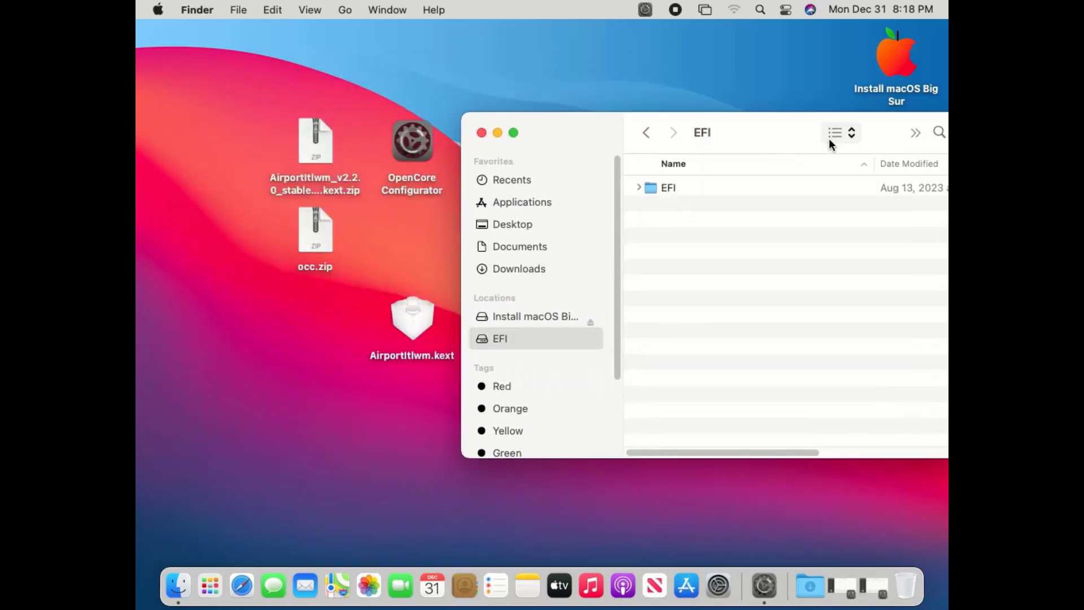
left_click(836, 134)
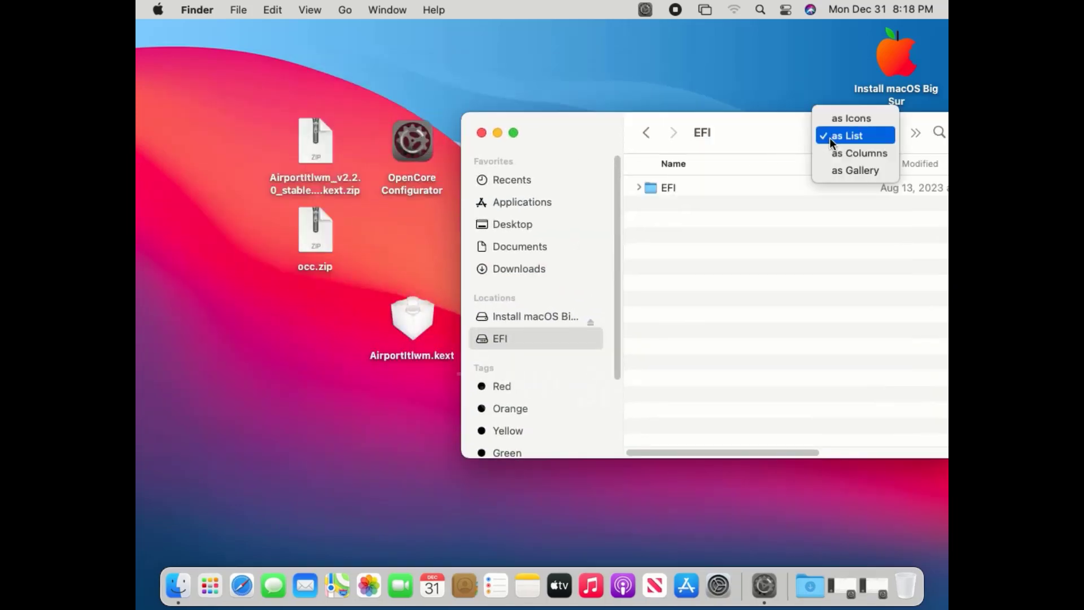
left_click(845, 121)
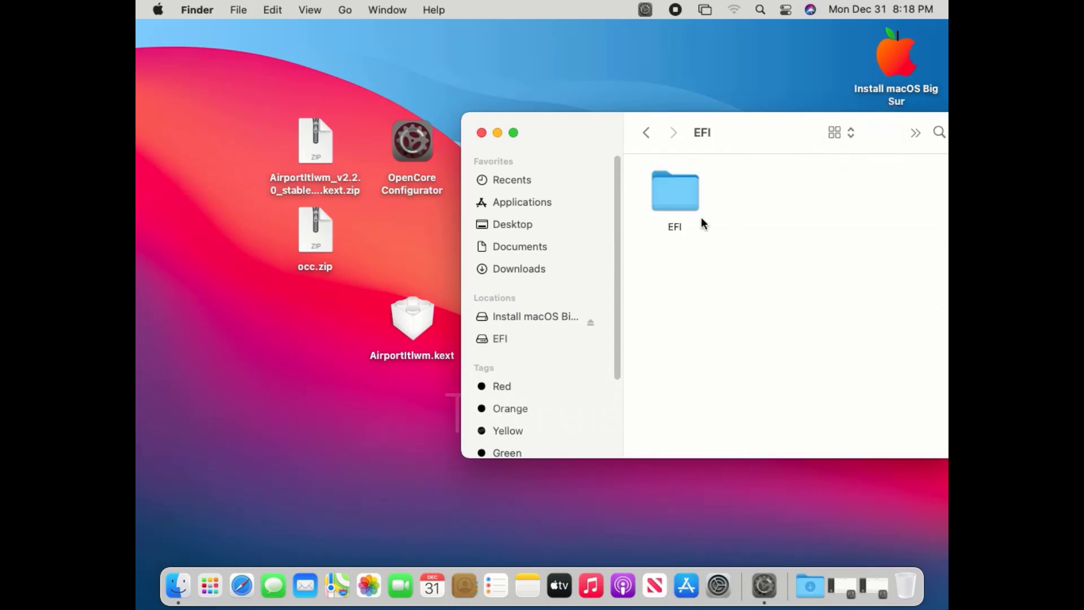
double_click(679, 193)
double_click(751, 195)
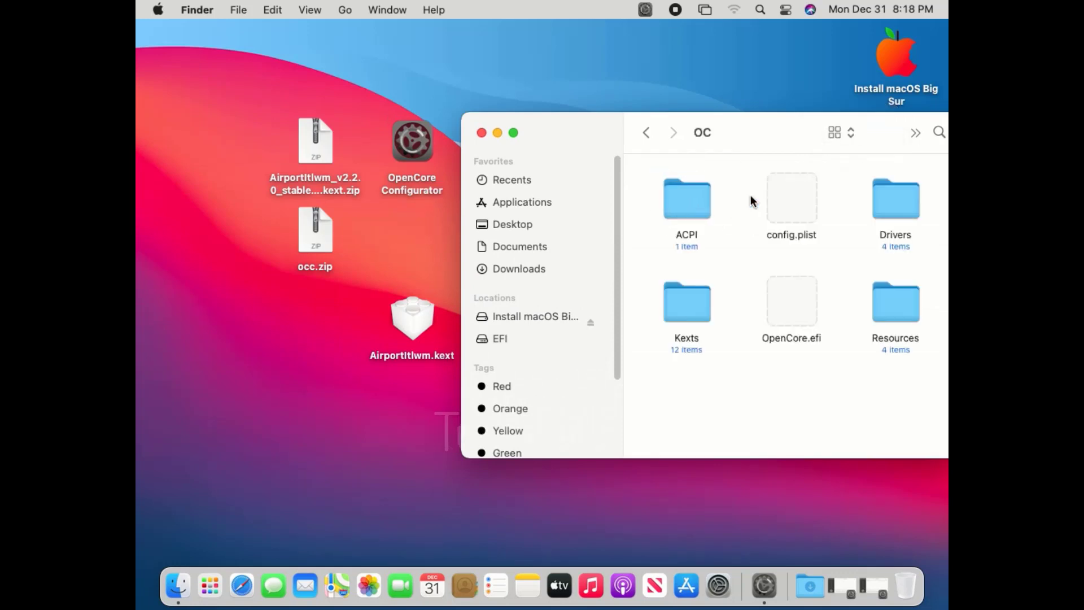
- Copy AirportItlwm.kext from the desktop into the Kexts folder of OC on the EFI partition
left_click(400, 330)
right_click(400, 330)
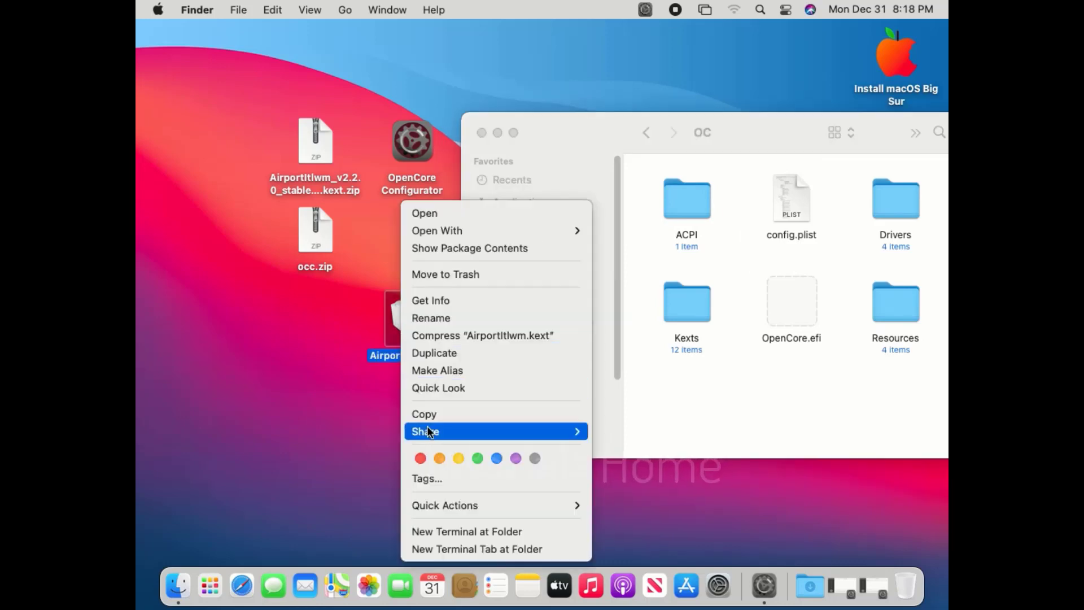
left_click(428, 416)
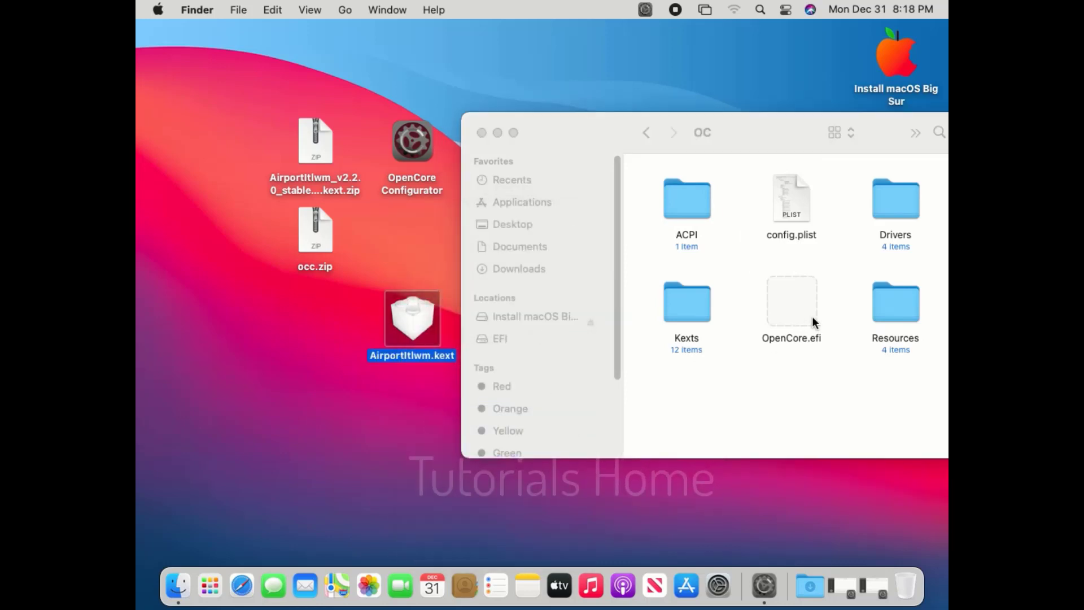
left_click(682, 316)
double_click(682, 316)
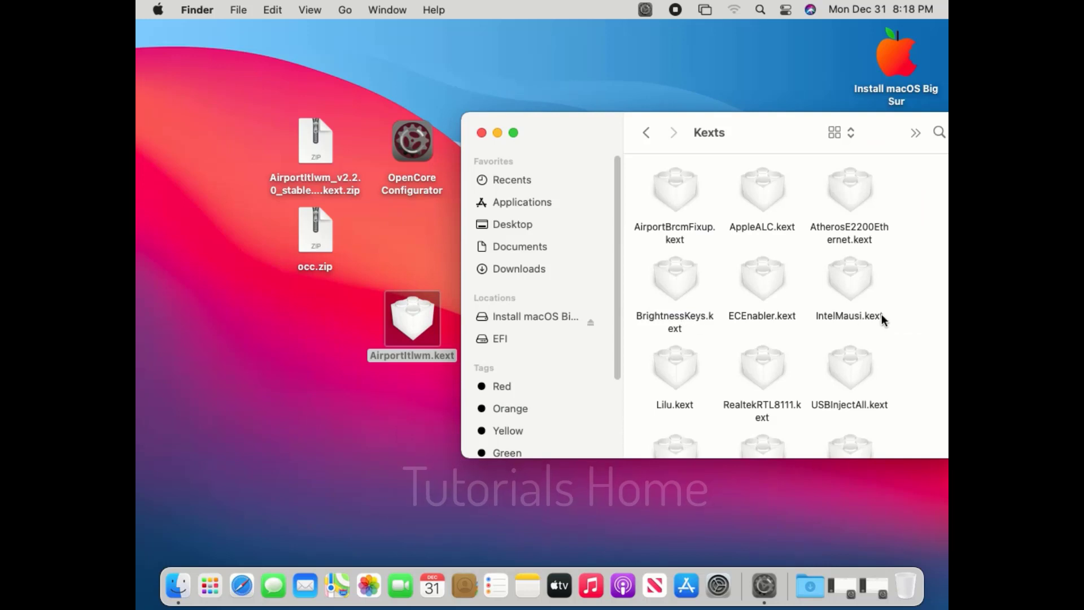
right_click(917, 323)
left_click(828, 352)
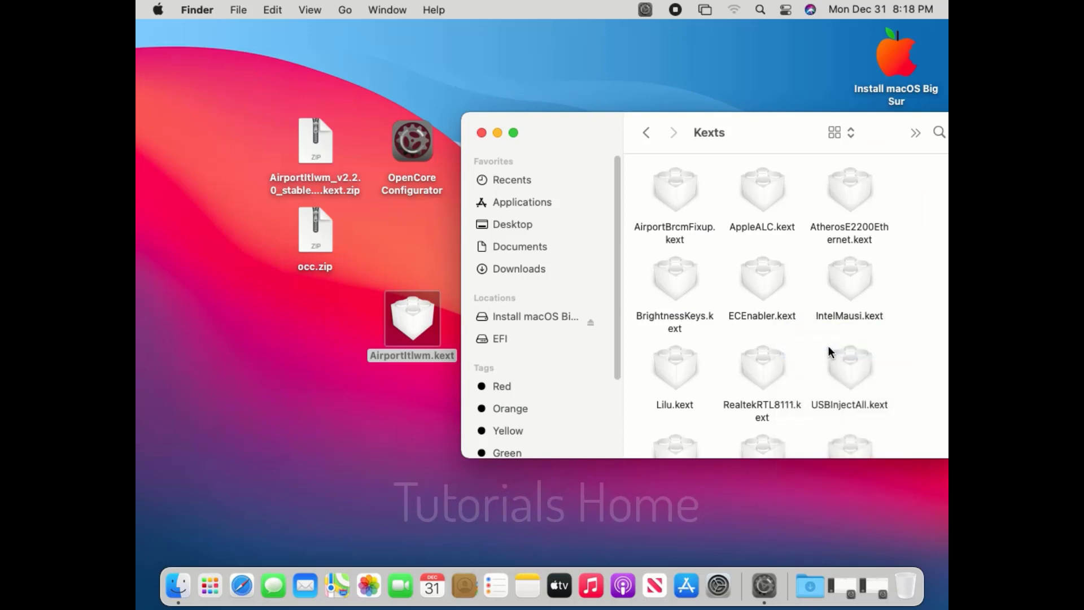
scroll(828, 344, "down", 3)
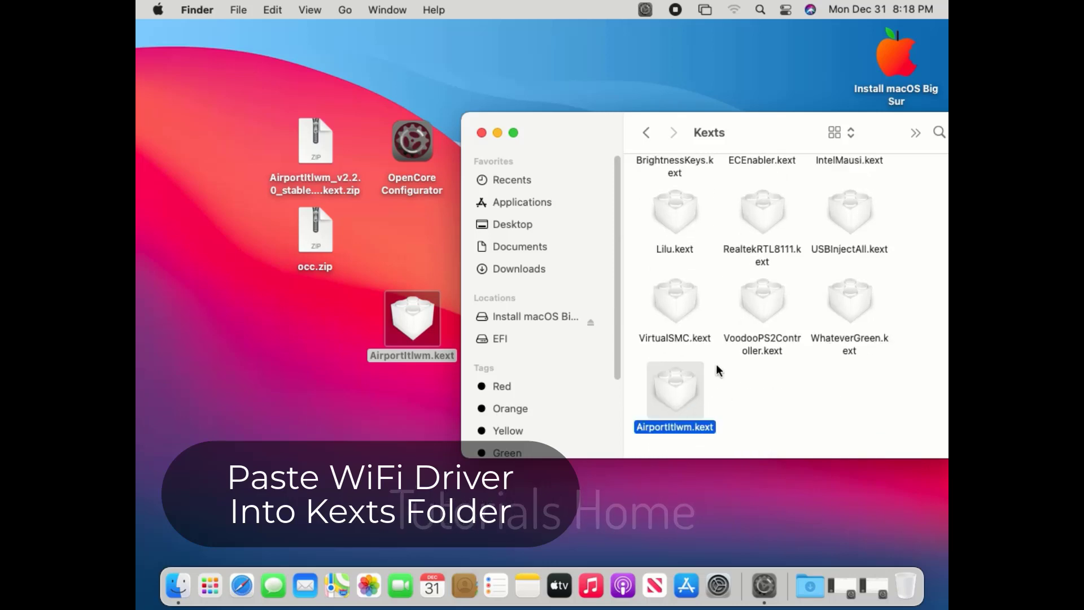
- Open config.plist from the OC folder with OpenCore Configurator in MOD mode, using OC 0.9.3 Release Version
left_click(646, 134)
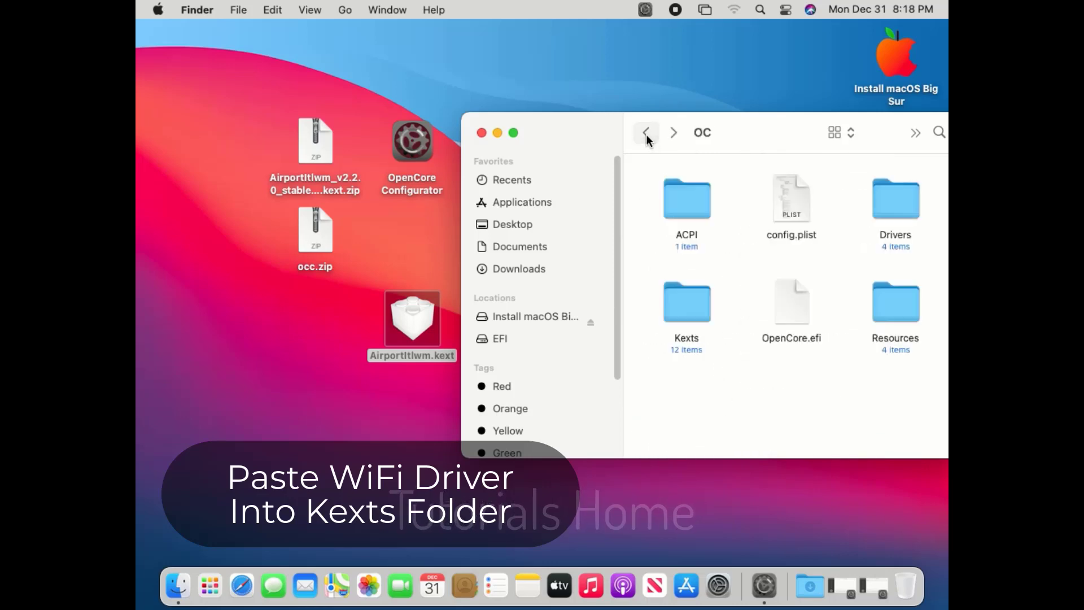
left_click(783, 196)
right_click(783, 196)
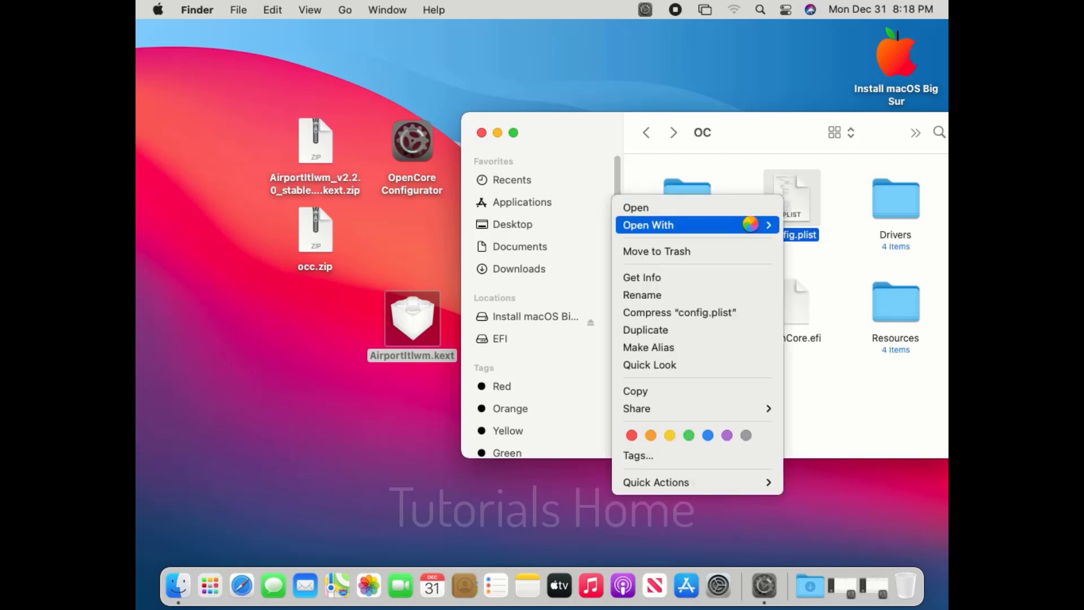
mouse_move(750, 226)
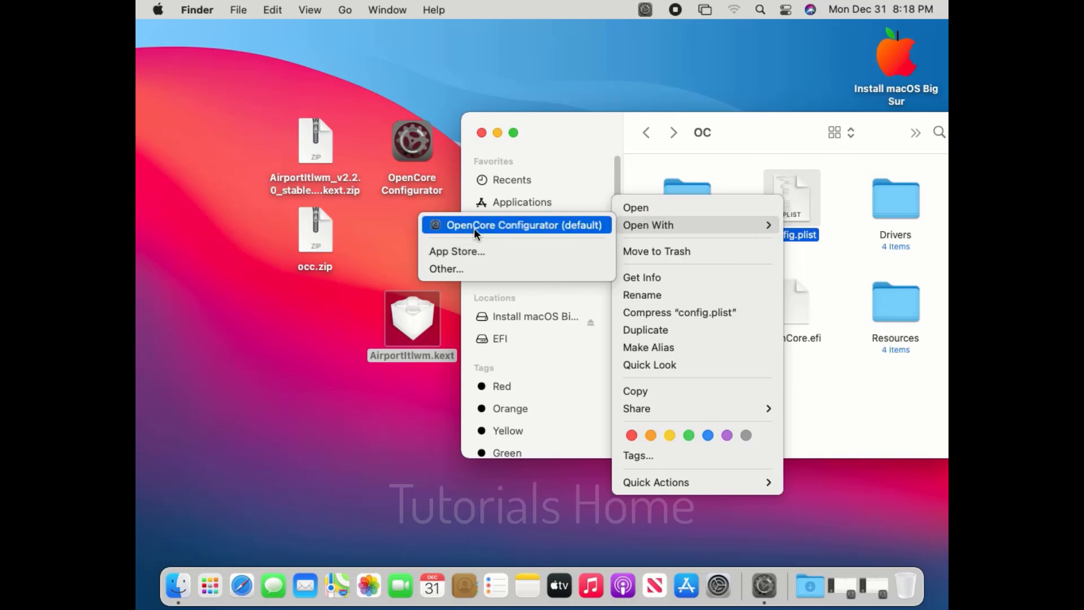
left_click(505, 225)
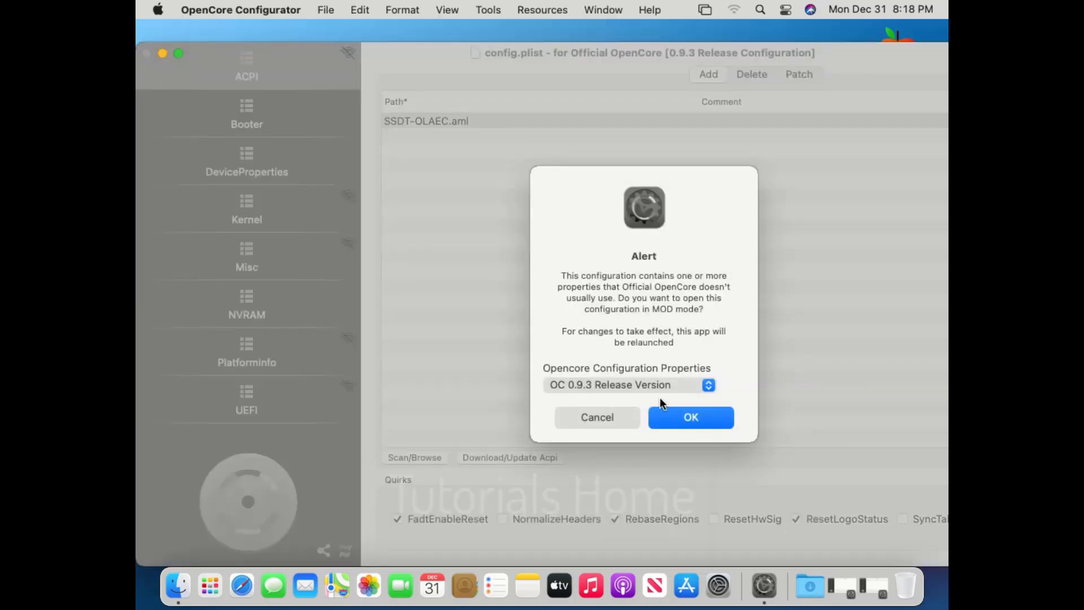
left_click(713, 422)
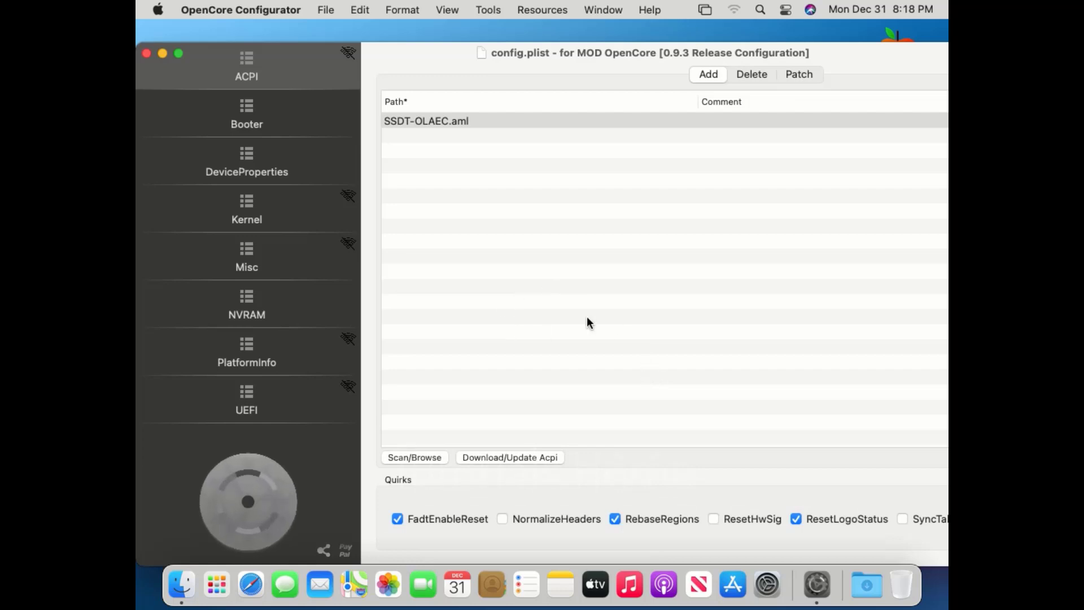
- Show the kext list in the Kernel section of config.plist and arrange its window so the OC folder window is accessible
left_click(524, 302)
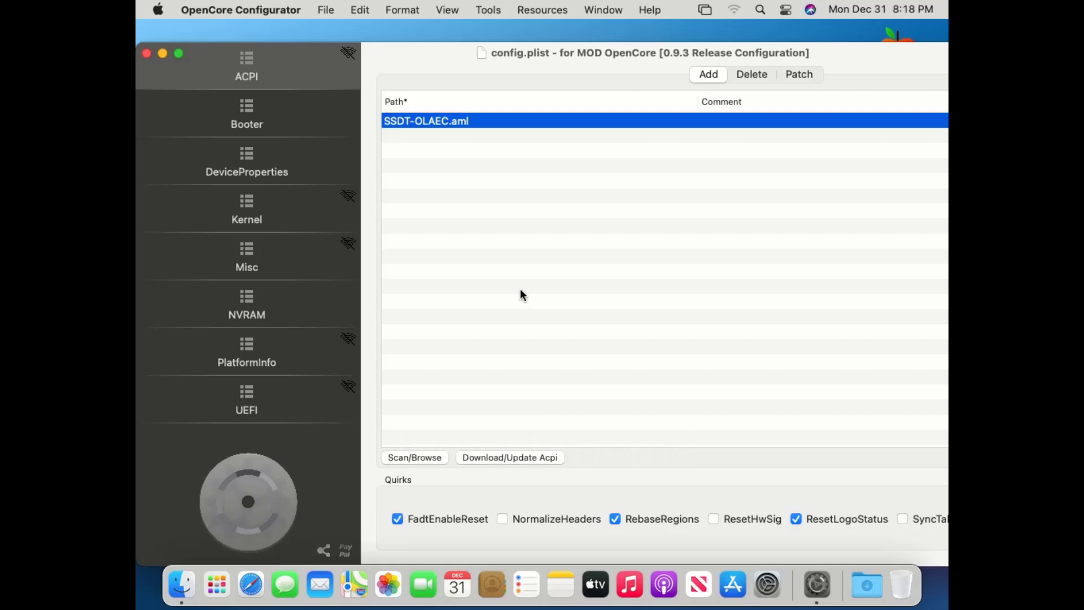
left_click(250, 207)
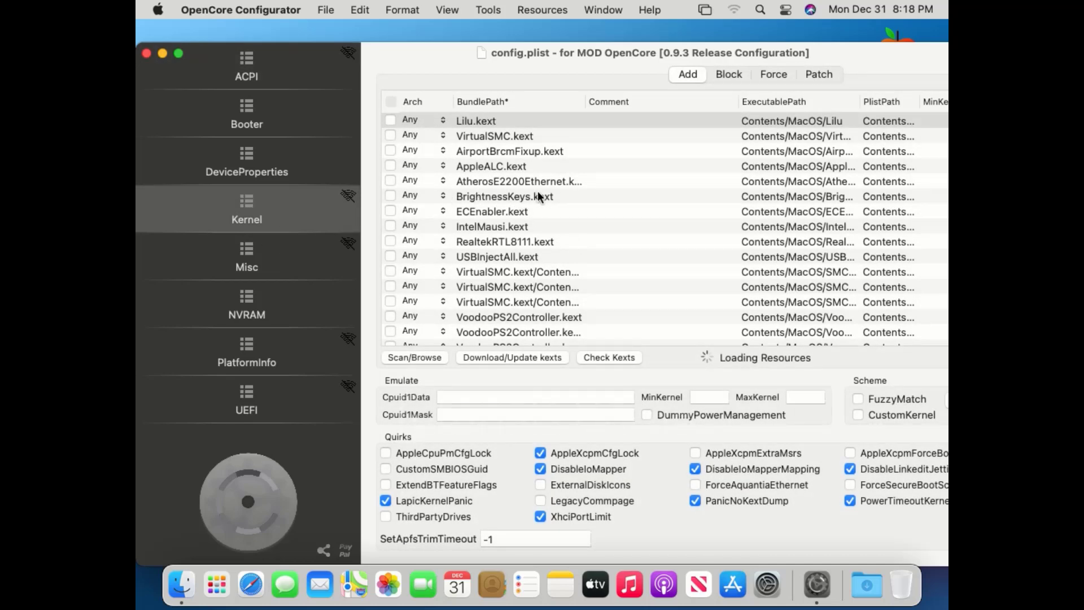
scroll(538, 211, "down", 3)
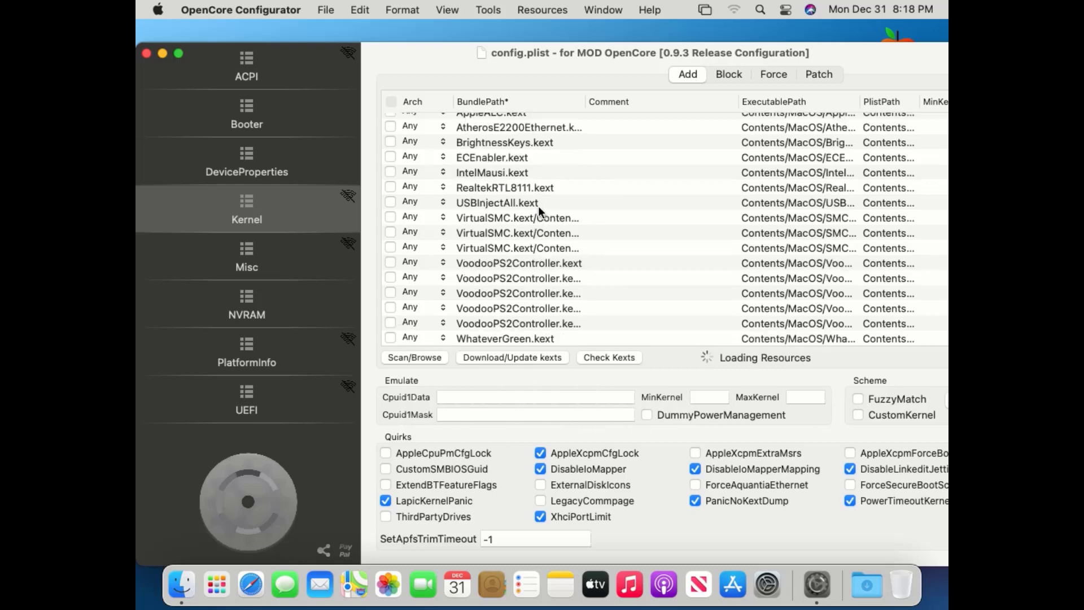
scroll(524, 308, "up", 3)
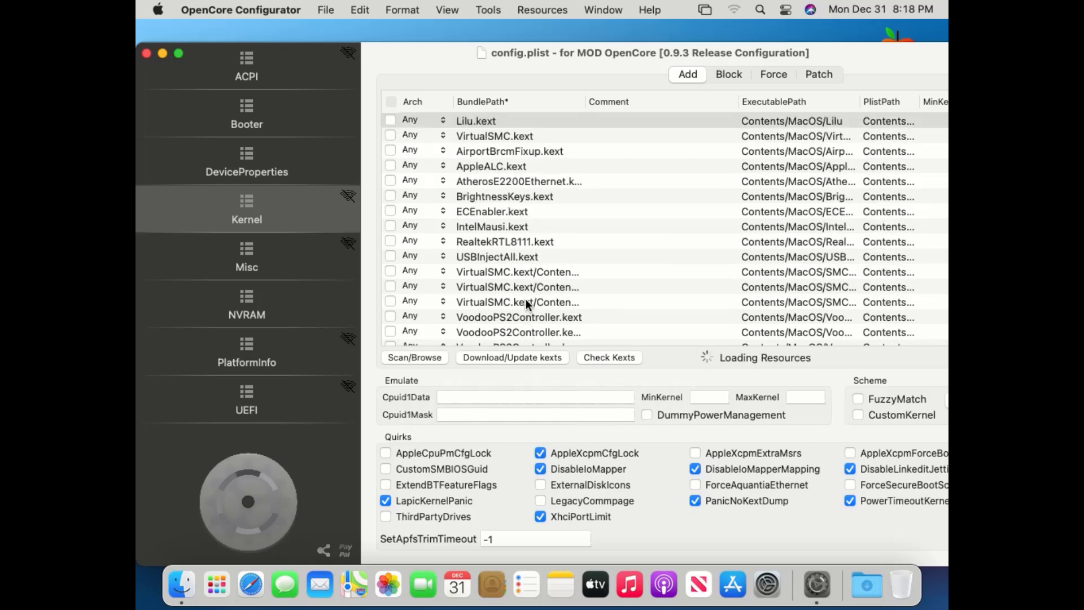
scroll(527, 302, "down", 3)
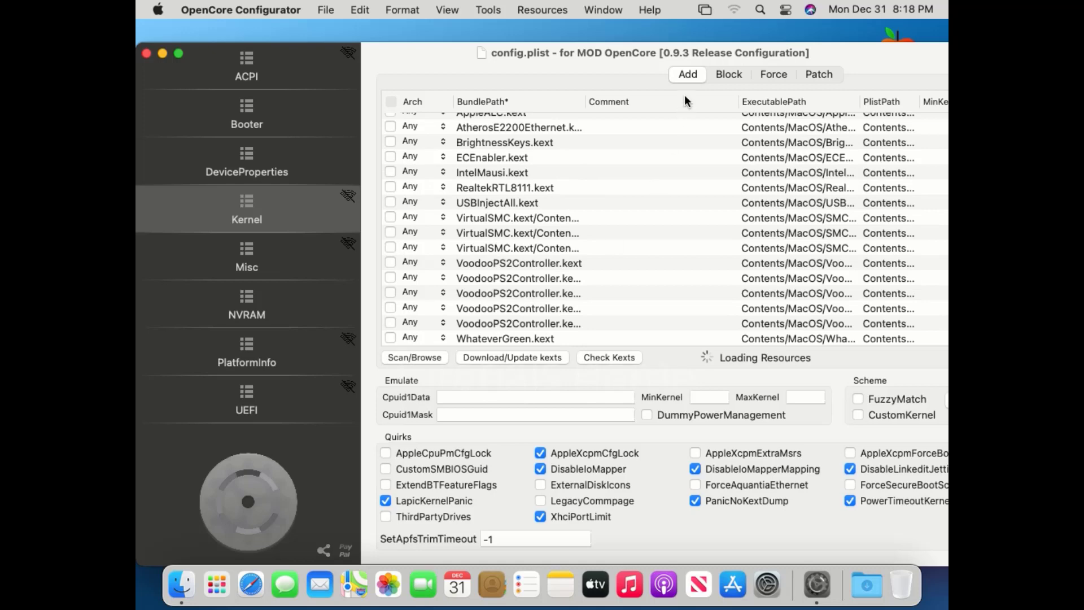
left_click_drag(845, 50, 722, 160)
left_click_drag(594, 126, 597, 83)
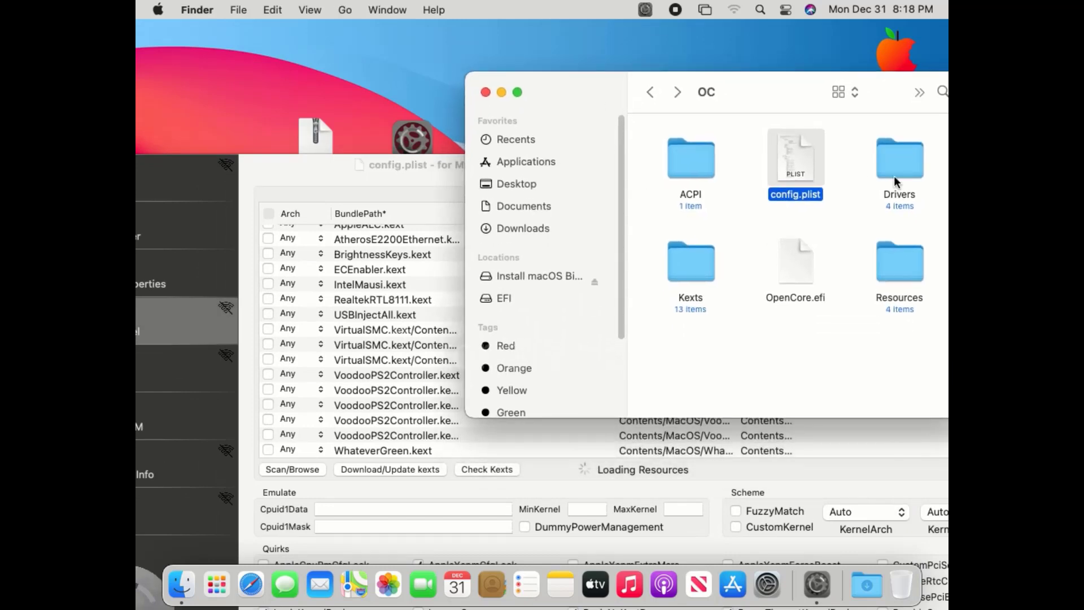
- Add AirportItlwm.kext from the EFI Kexts folder to the Kernel kext list, directly below Lilu.kext
double_click(700, 257)
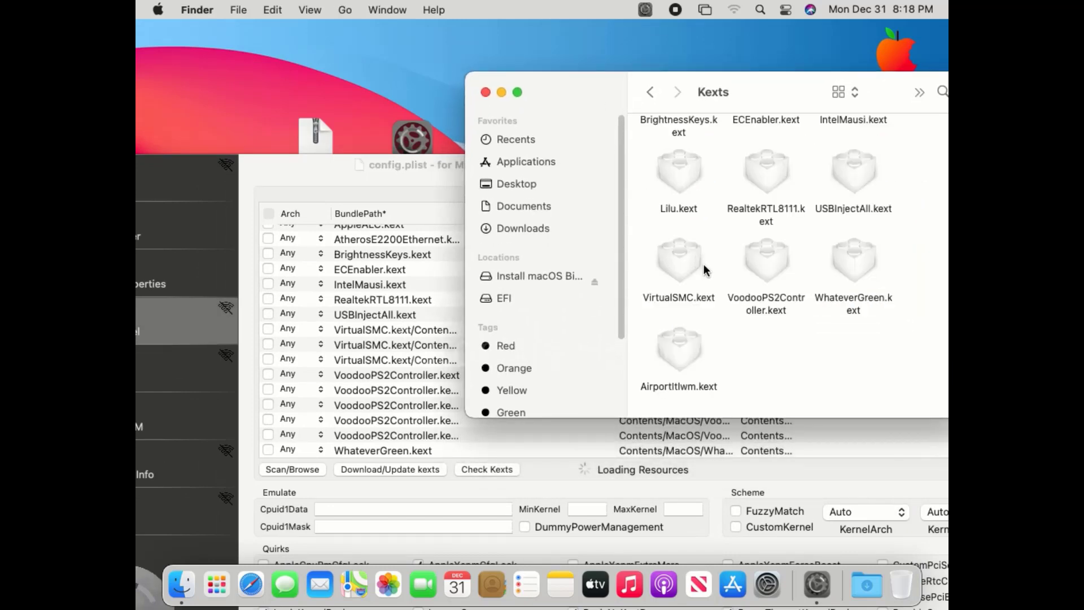
left_click(676, 349)
left_click_drag(676, 344, 368, 318)
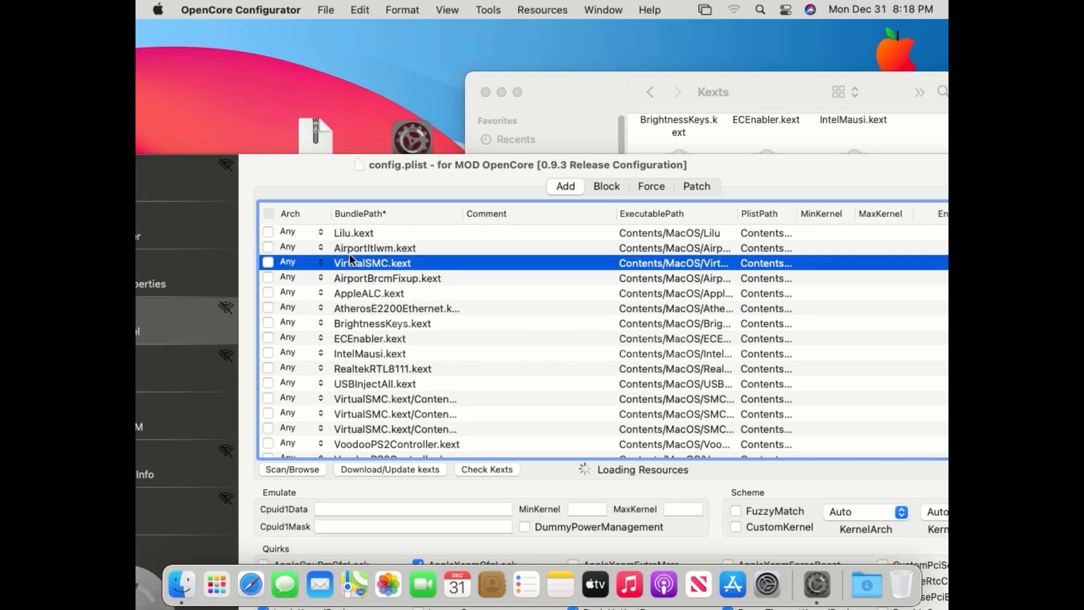
left_click(350, 252)
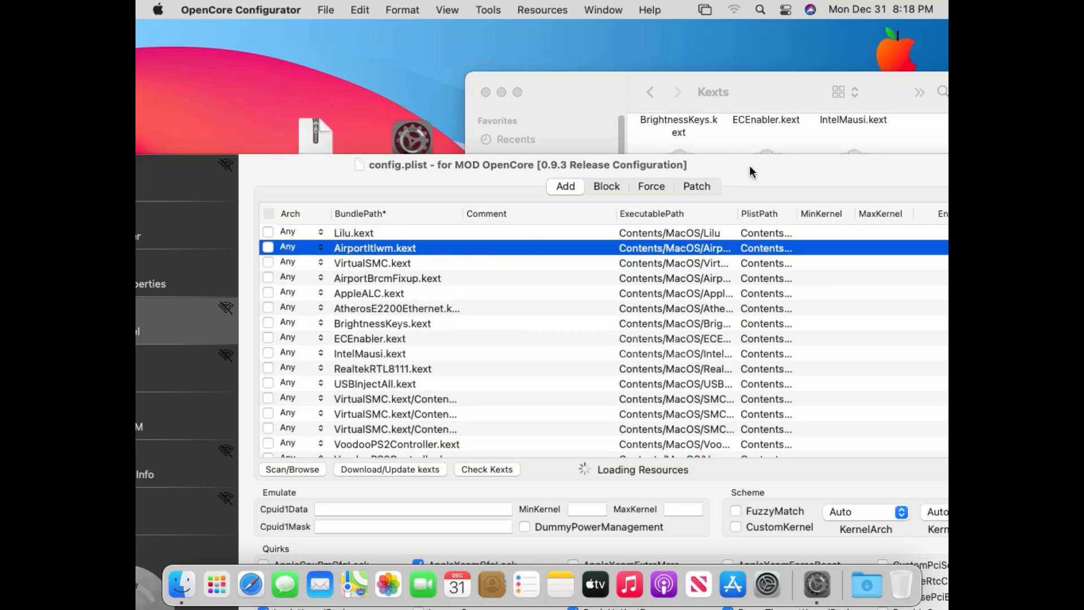
- Save the changes to config.plist, then close it together with the Kexts folder window
left_click_drag(750, 165, 811, 88)
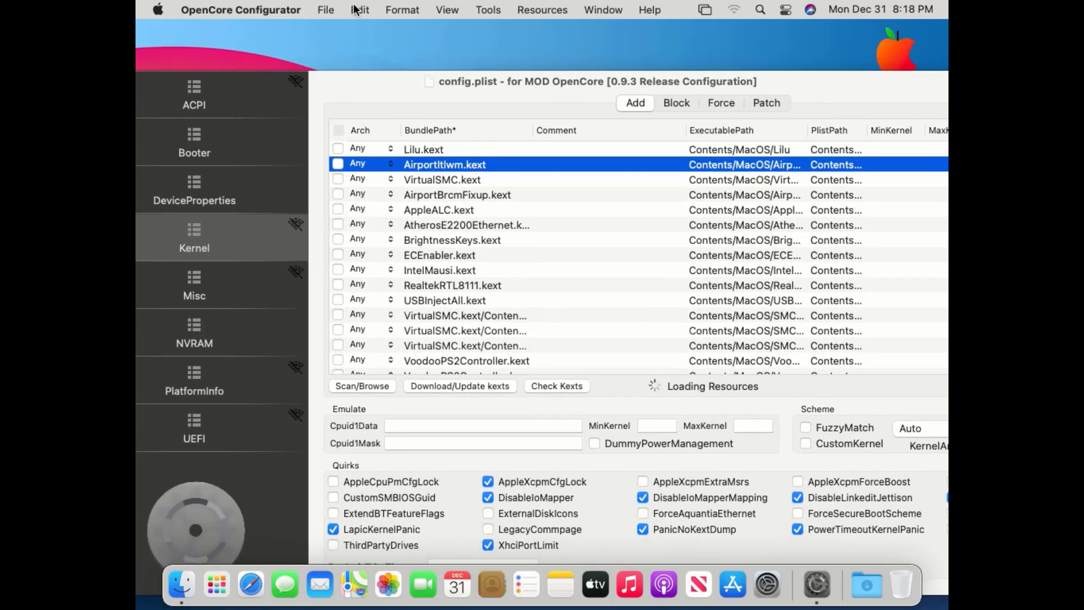
left_click(325, 9)
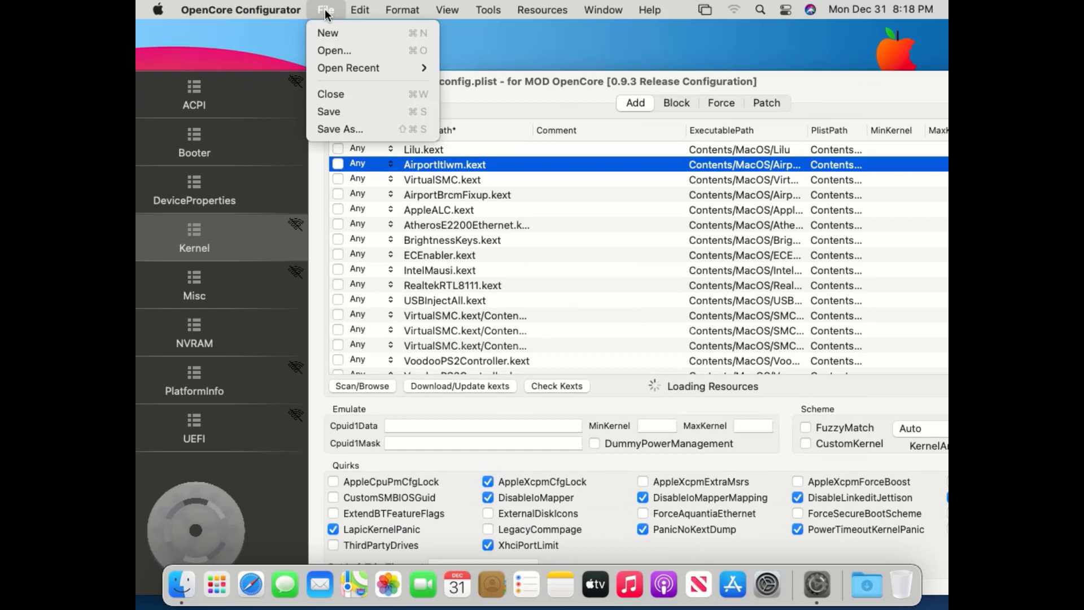
left_click(372, 110)
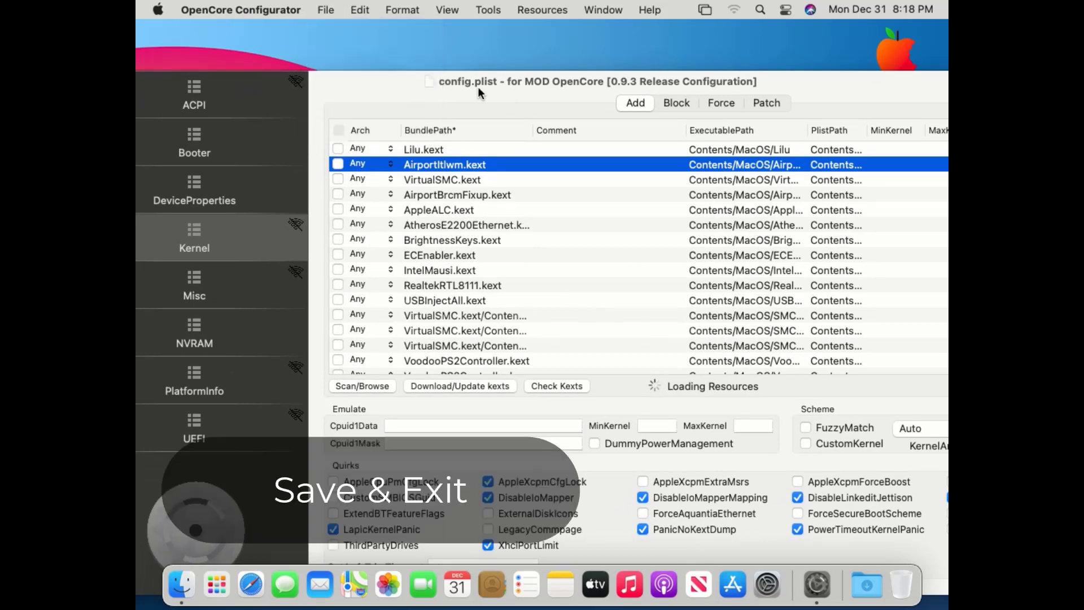
left_click_drag(477, 86, 607, 87)
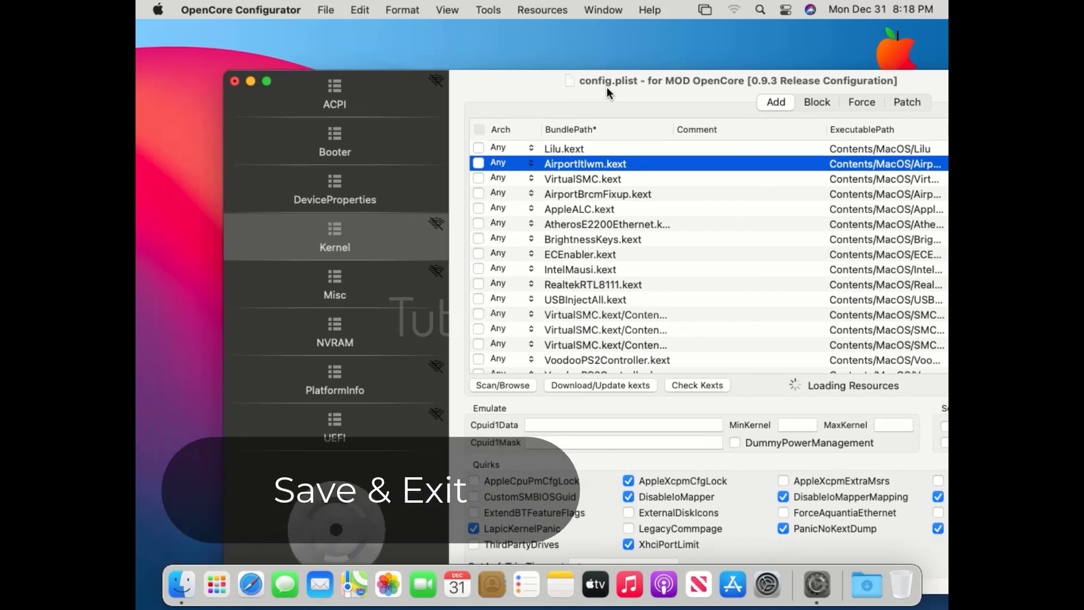
left_click(233, 83)
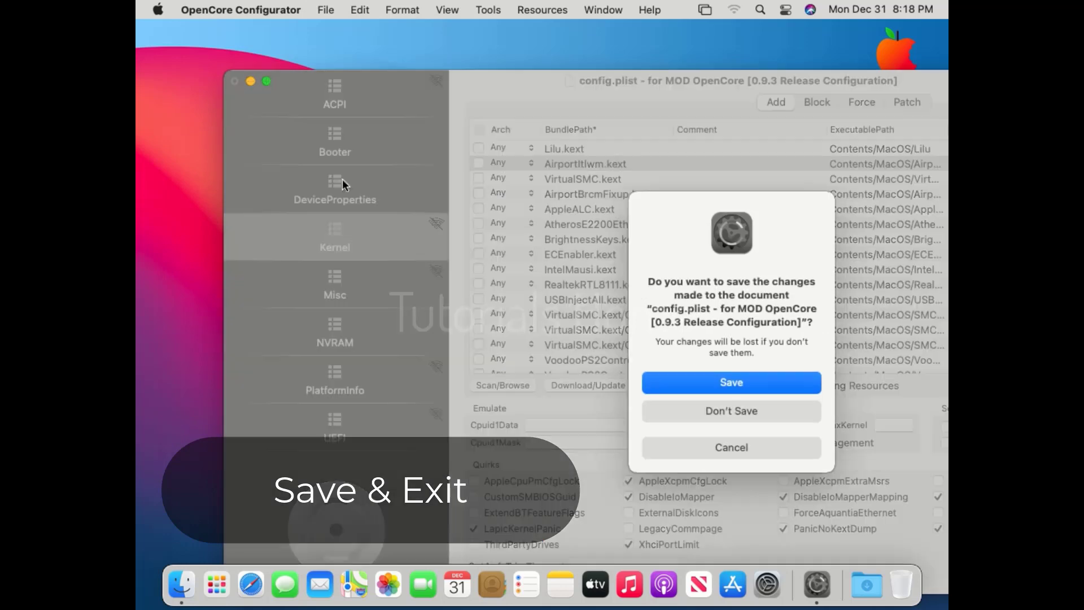
left_click(732, 383)
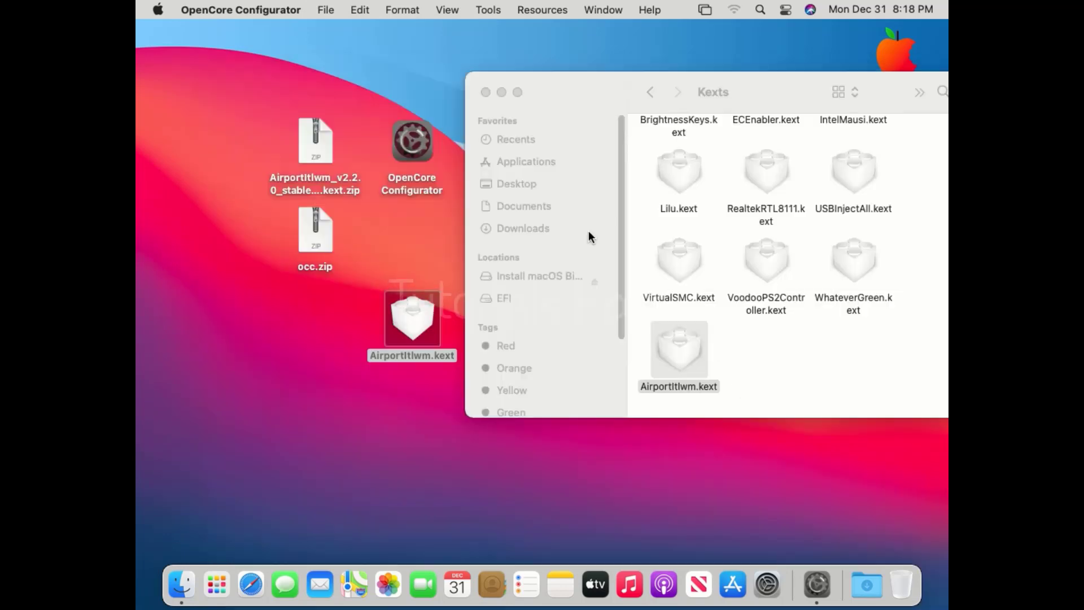
left_click(486, 92)
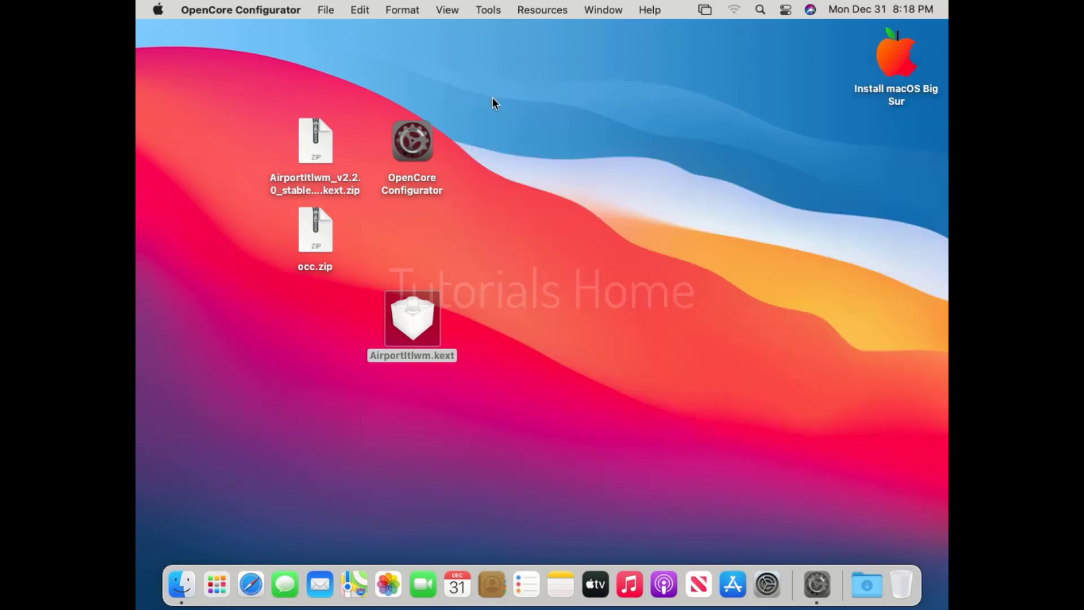
- Check the Wi-Fi status and the interfaces listed in Network Preferences, then close the preferences window
left_click(734, 9)
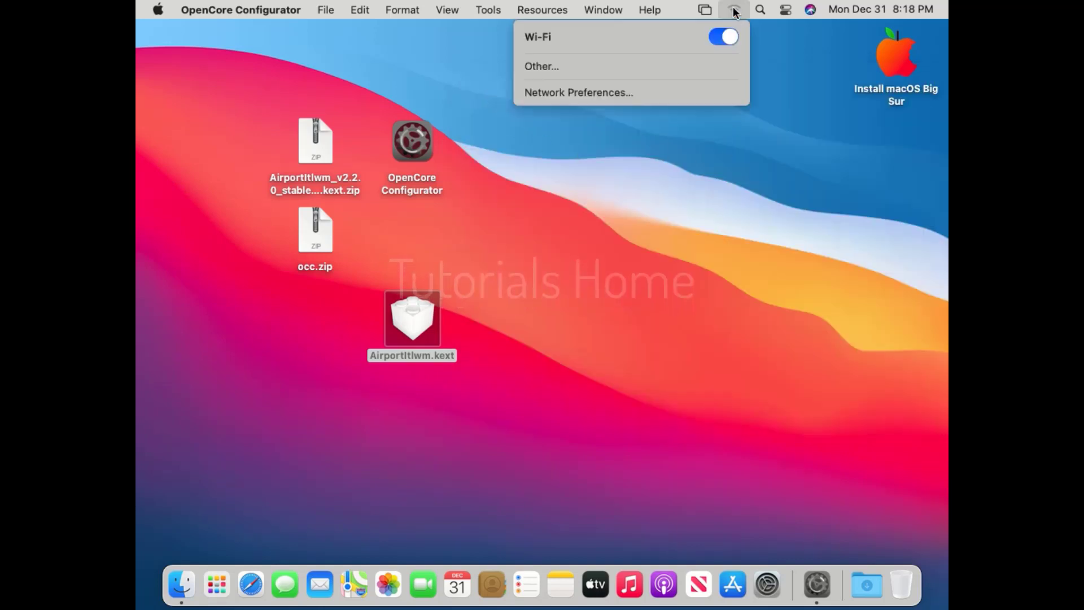
left_click(593, 91)
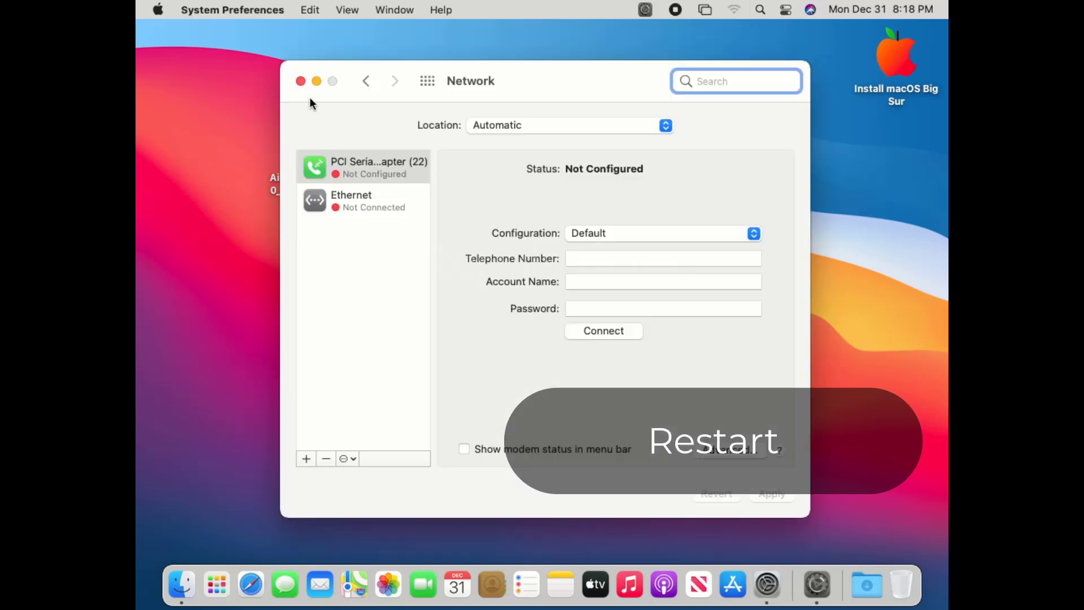
left_click(301, 82)
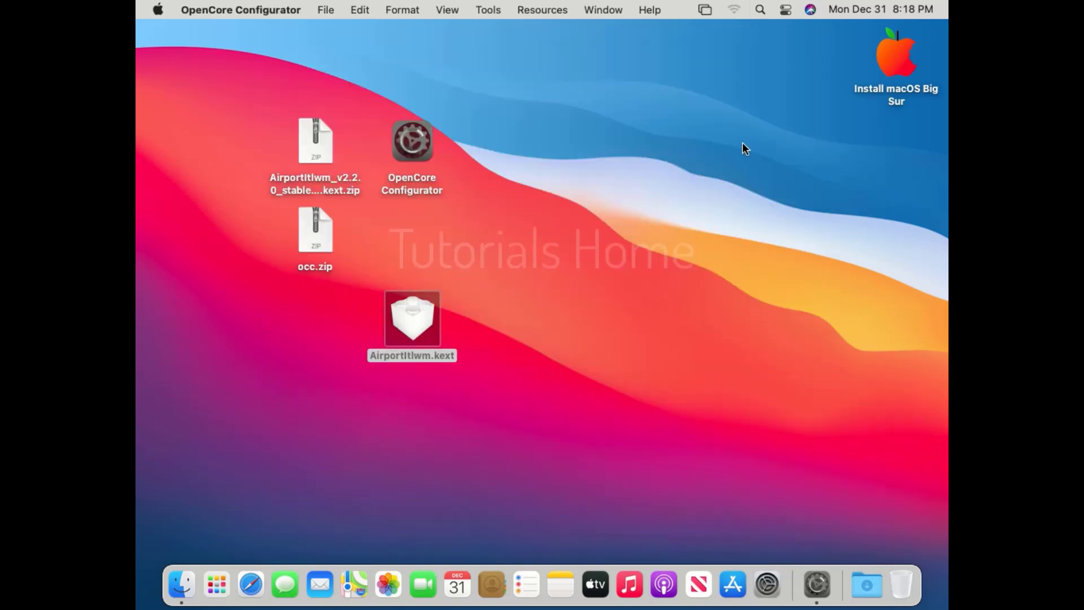
- Restart the Mac from the desktop to load the added kext
left_click(712, 137)
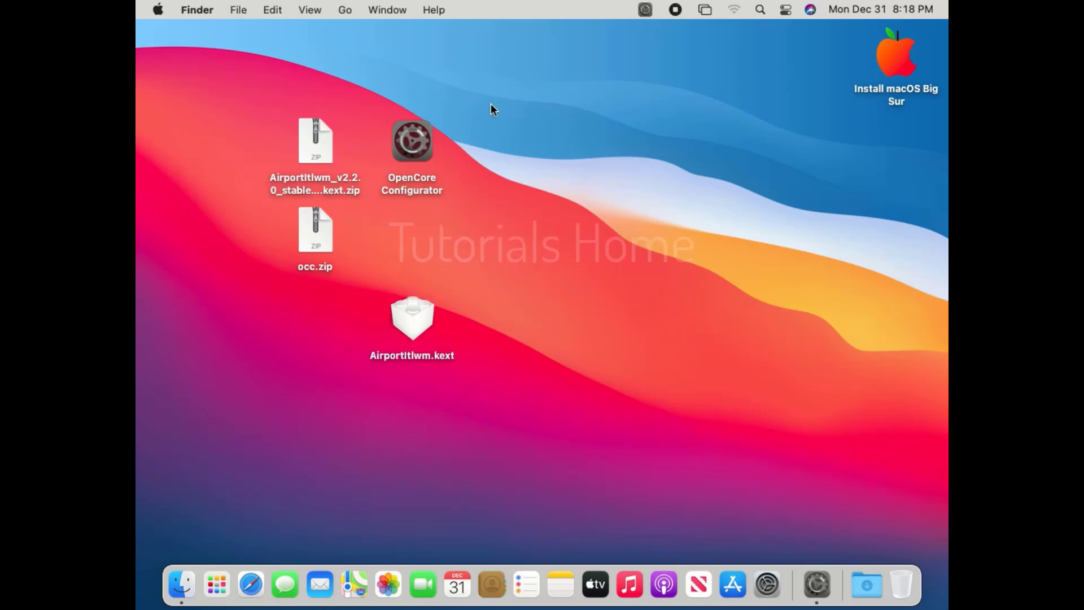
left_click(159, 10)
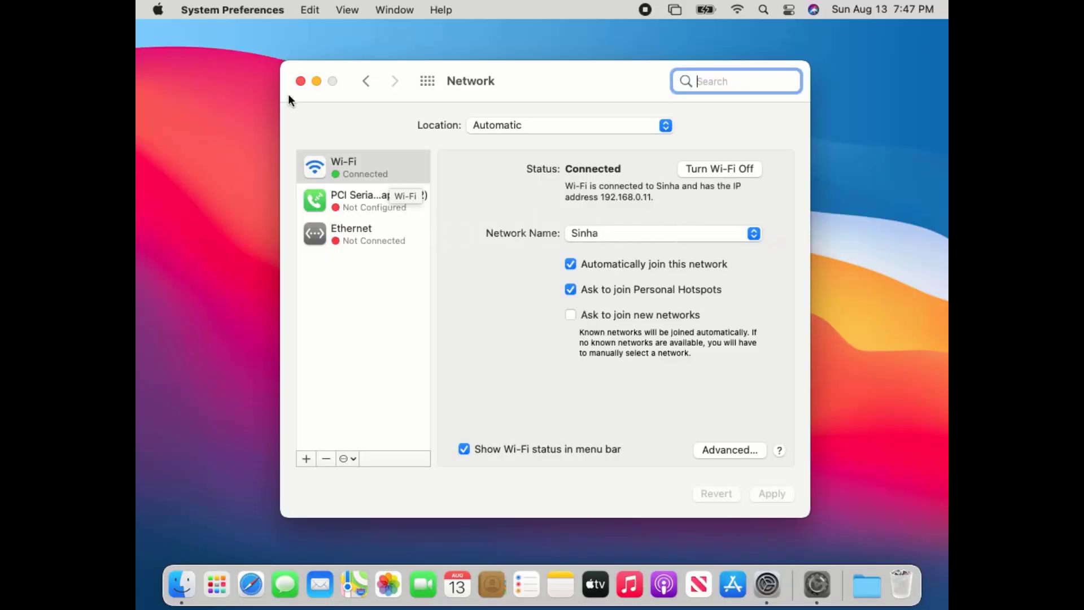
- Close the Network preferences window and display the available Wi-Fi networks
left_click(301, 82)
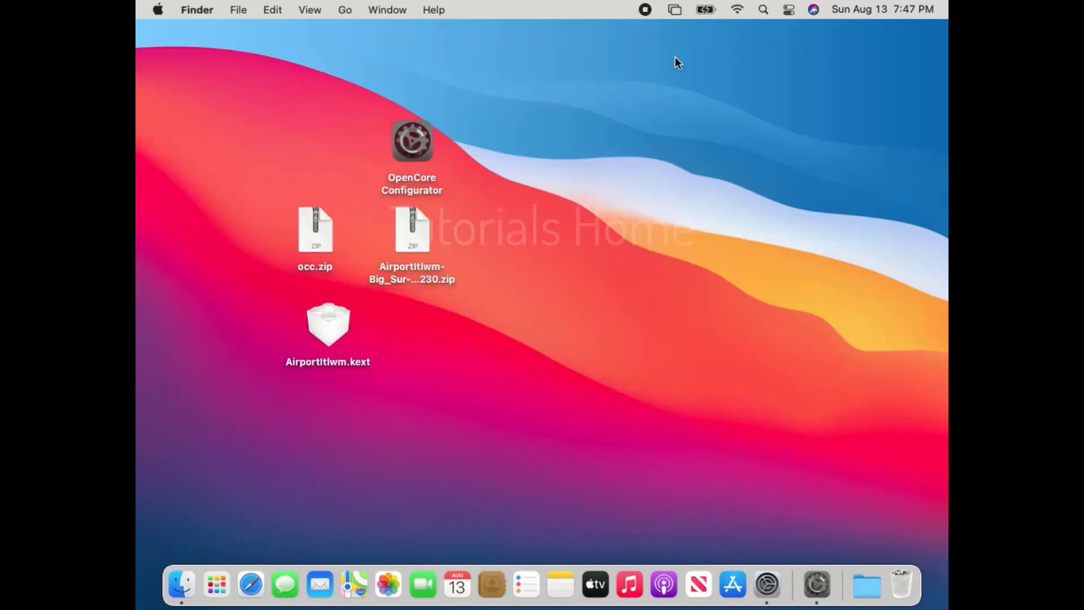
left_click(737, 10)
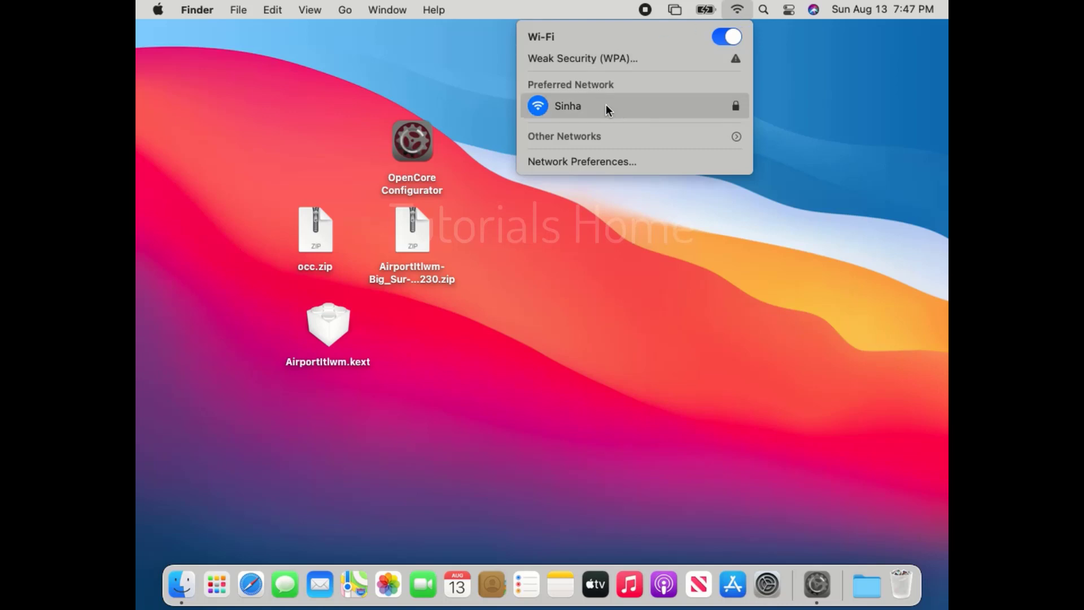